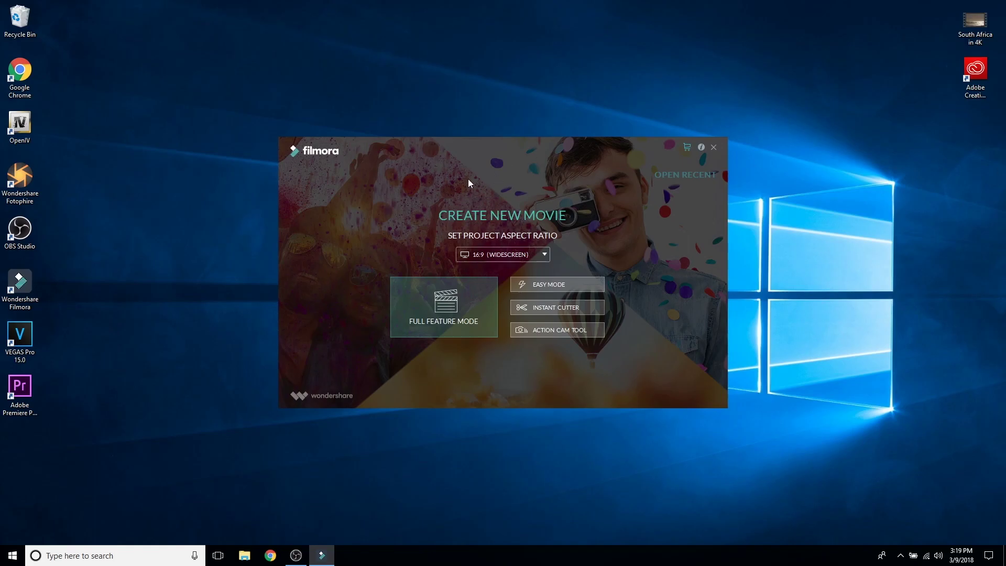
Step: Start a 16:9 project in Filmora's Full Feature Mode from the launcher
{"action": "left_click_drag", "start_coordinate": [504, 165], "coordinate": [497, 152]}
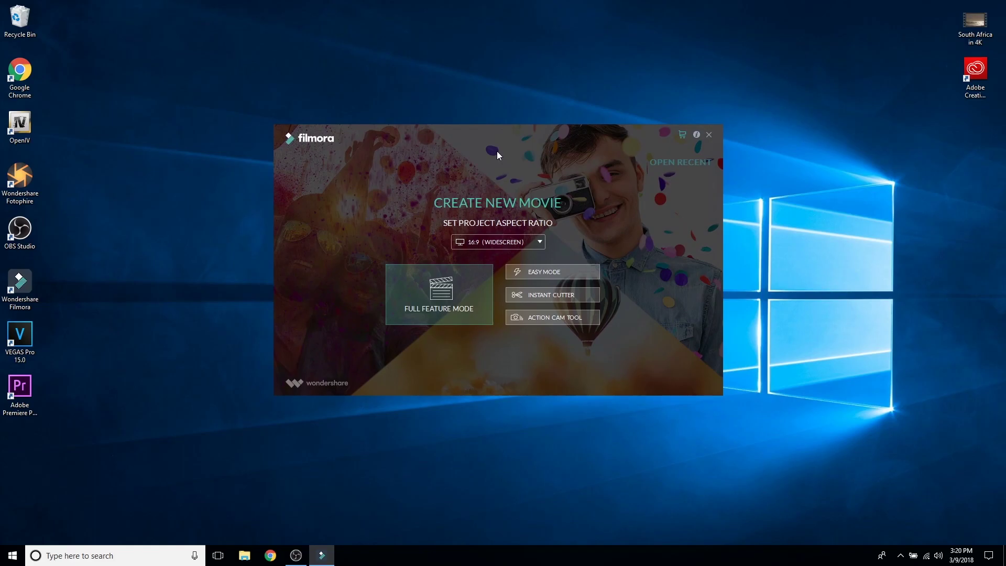
{"action": "left_click_drag", "start_coordinate": [498, 152], "coordinate": [491, 137]}
{"action": "left_click", "coordinate": [476, 229]}
{"action": "left_click", "coordinate": [522, 225]}
{"action": "left_click", "coordinate": [388, 268]}
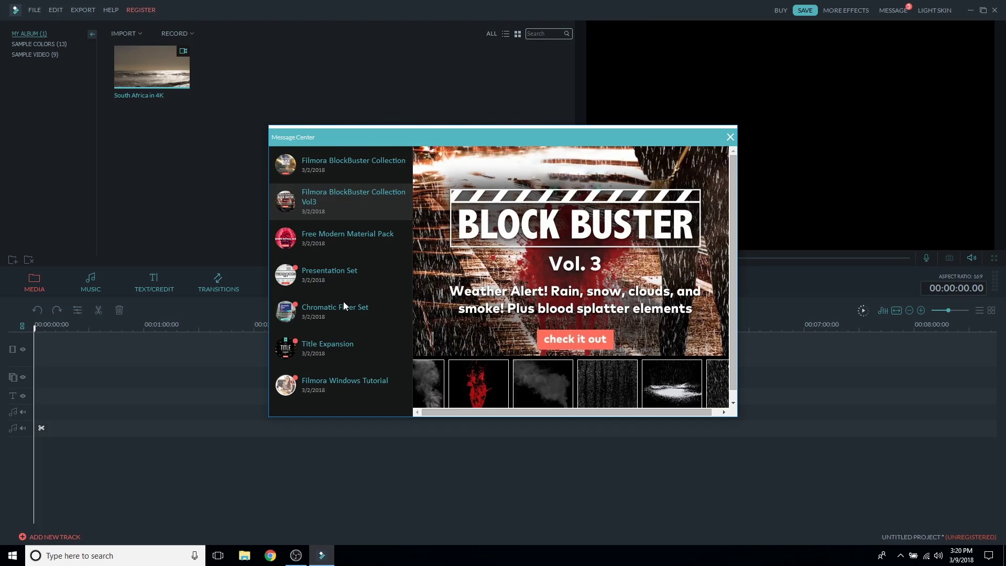
Step: Import the South Africa in 4K video and place it on the video track
{"action": "left_click", "coordinate": [731, 136]}
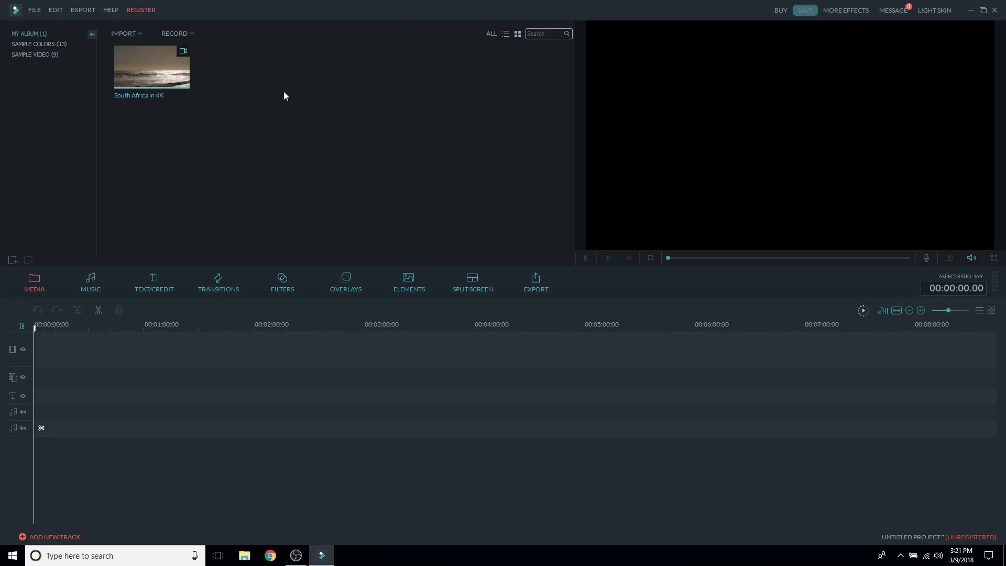
{"action": "double_click", "coordinate": [335, 130]}
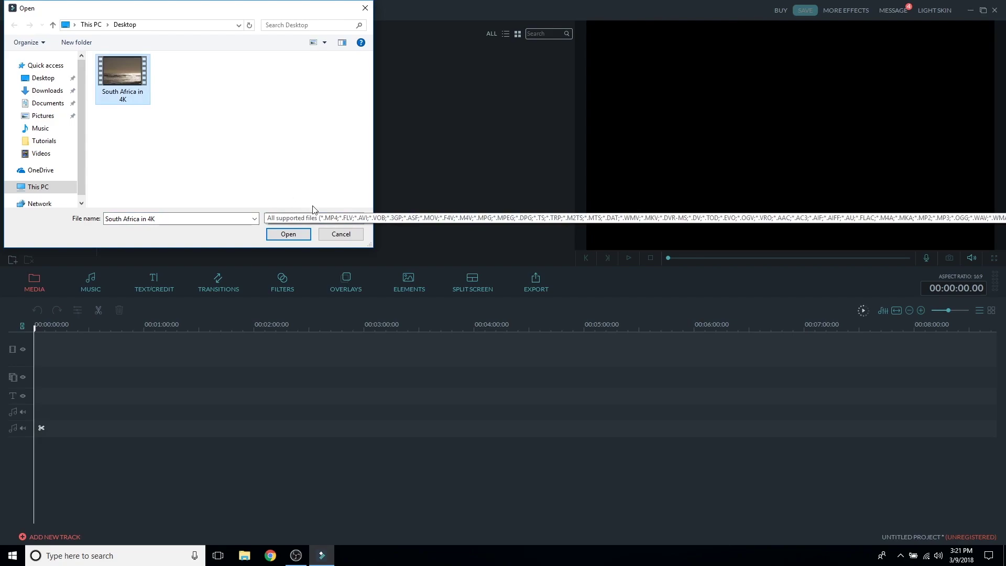
{"action": "left_click", "coordinate": [288, 234]}
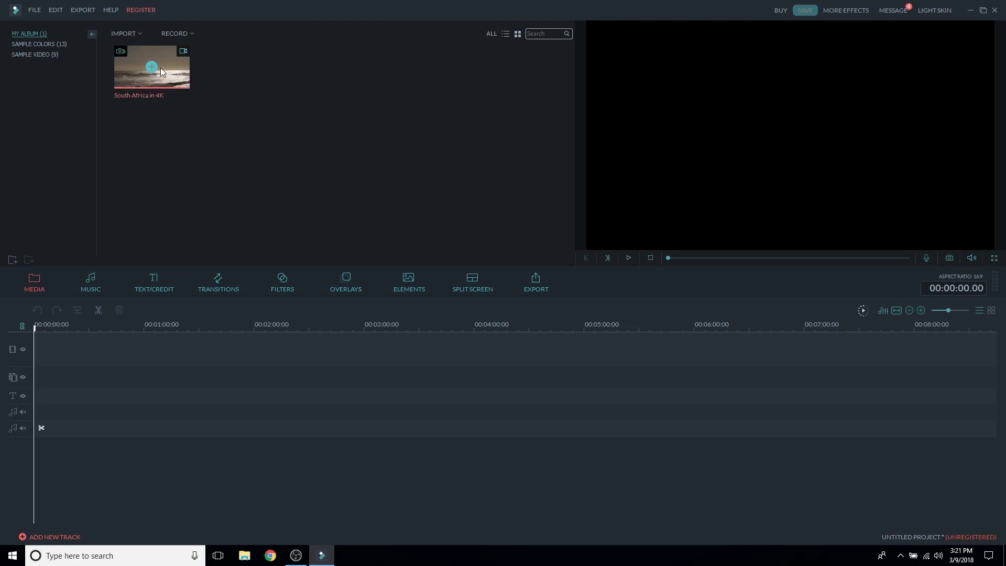
{"action": "left_click_drag", "start_coordinate": [159, 84], "coordinate": [72, 358]}
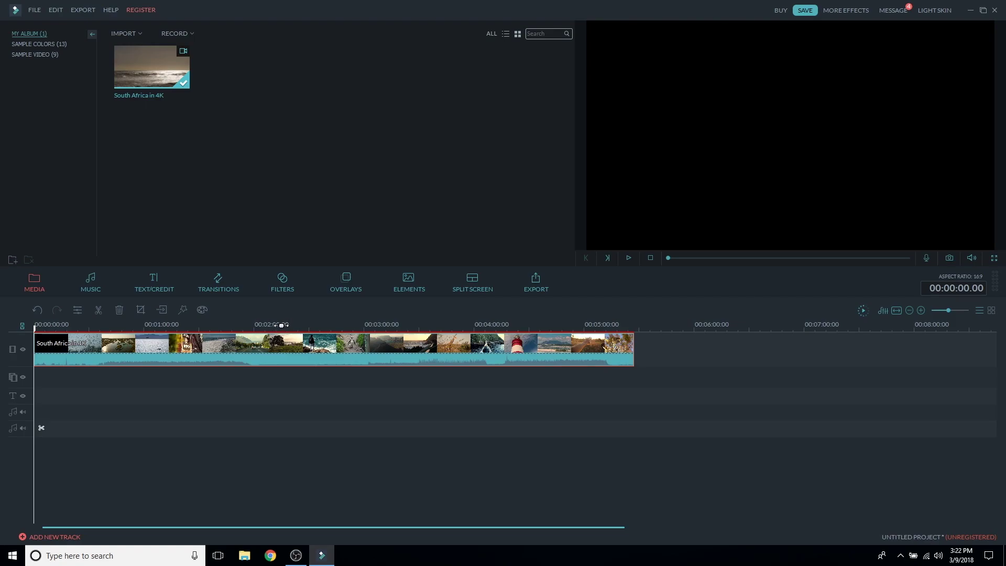
Step: Preview the clip full screen and detach its audio onto a separate track
{"action": "left_click_drag", "start_coordinate": [274, 326], "coordinate": [390, 326]}
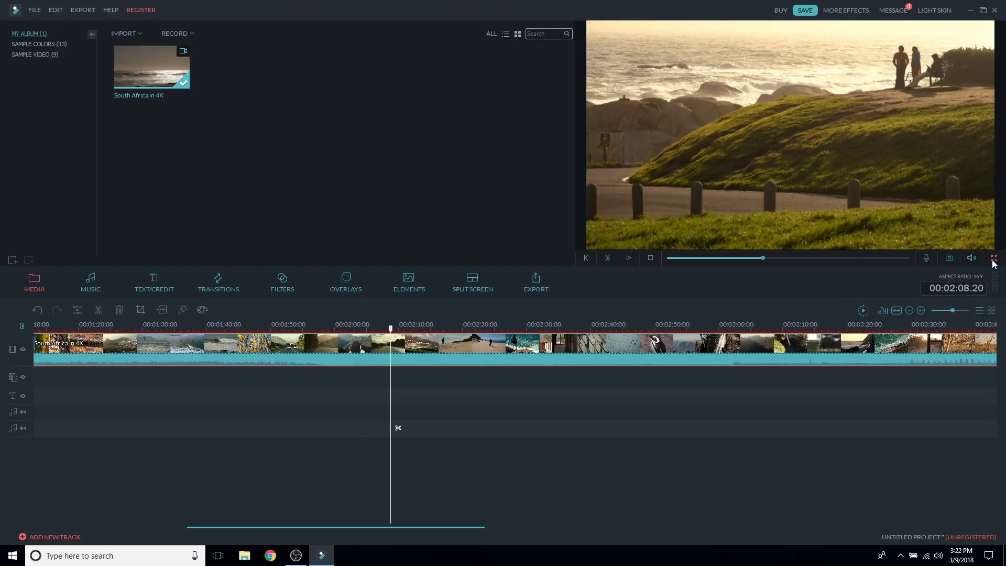
{"action": "left_click", "coordinate": [994, 258]}
{"action": "key", "text": "space"}
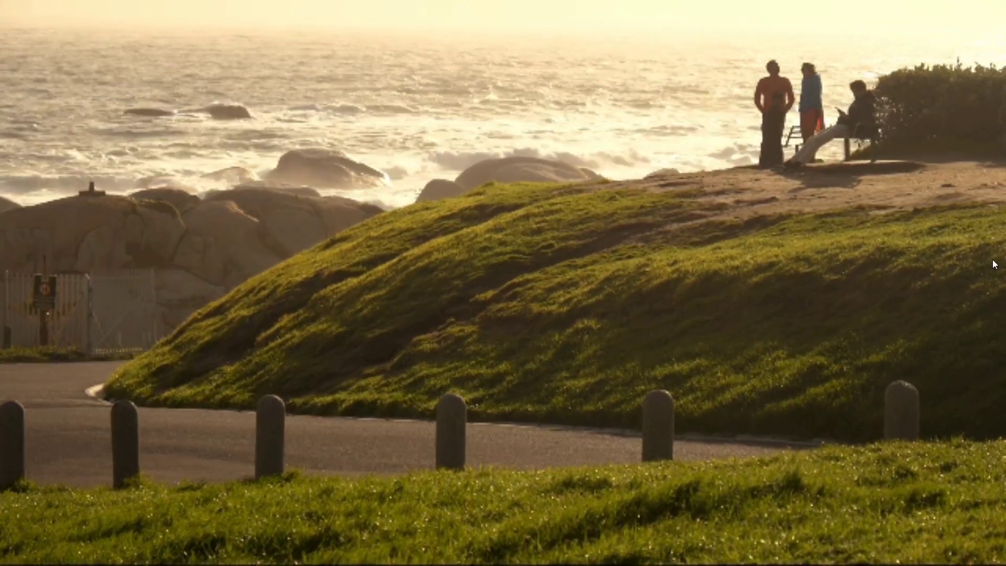
{"action": "key", "text": "Escape"}
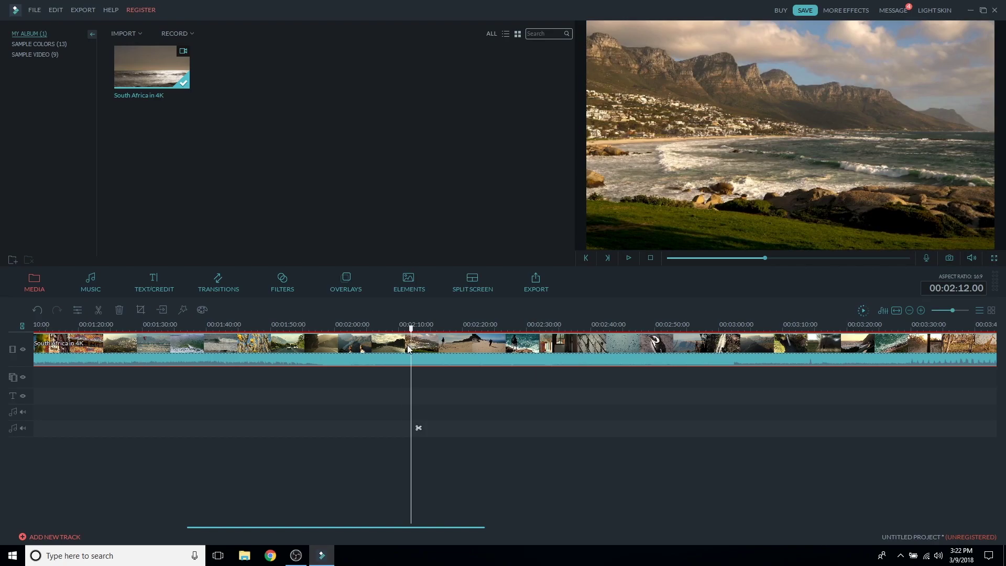
{"action": "right_click", "coordinate": [406, 348]}
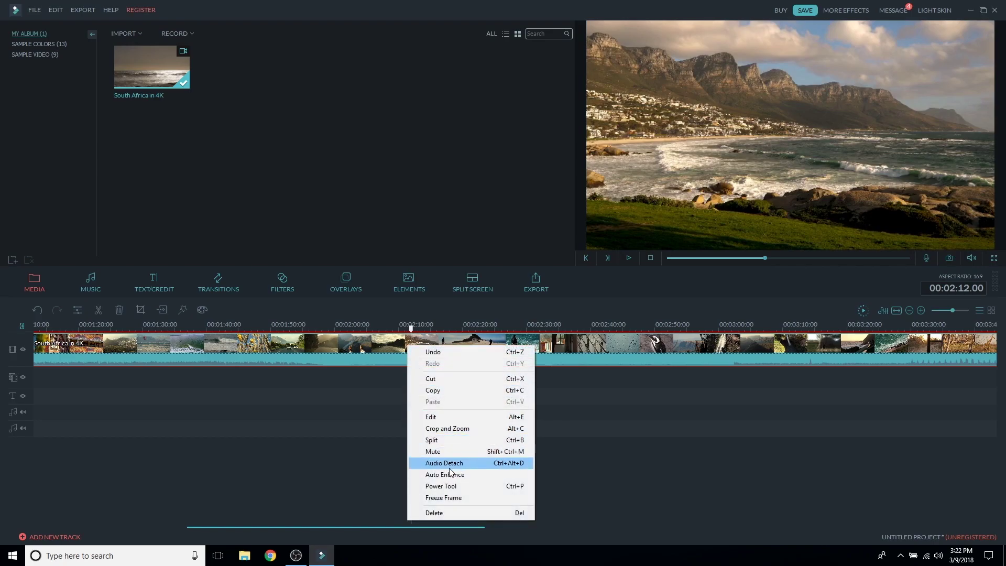
{"action": "left_click", "coordinate": [503, 464]}
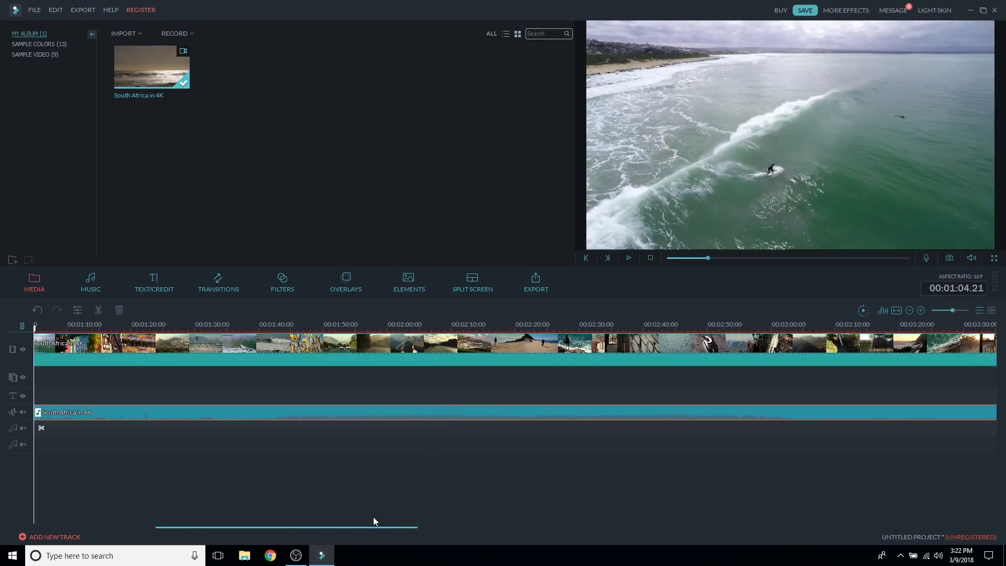
Step: Split the video clip at the playhead near 00:03:46
{"action": "left_click", "coordinate": [527, 326]}
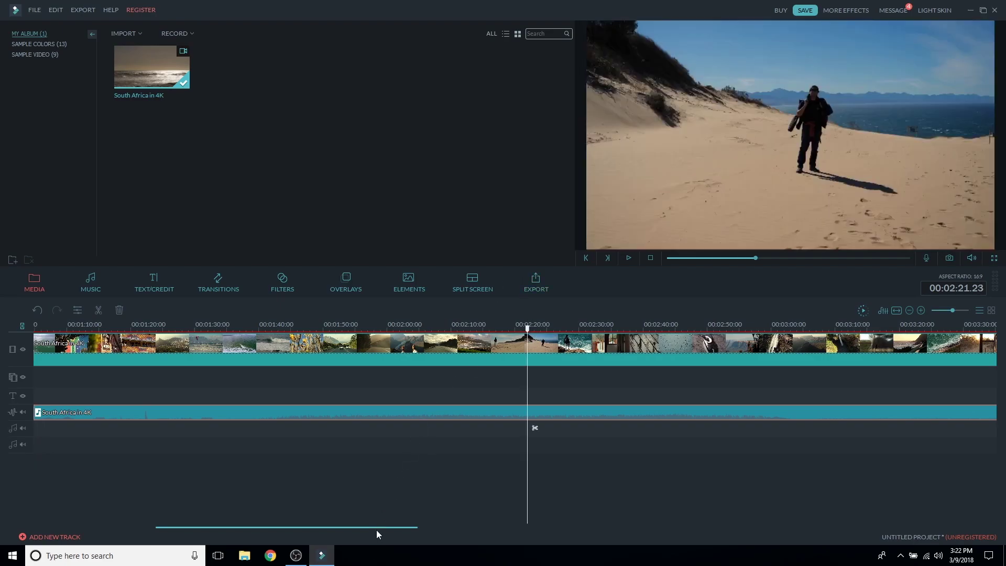
{"action": "left_click_drag", "start_coordinate": [377, 528], "coordinate": [542, 528]}
{"action": "right_click", "coordinate": [463, 338]}
{"action": "key", "text": "Escape"}
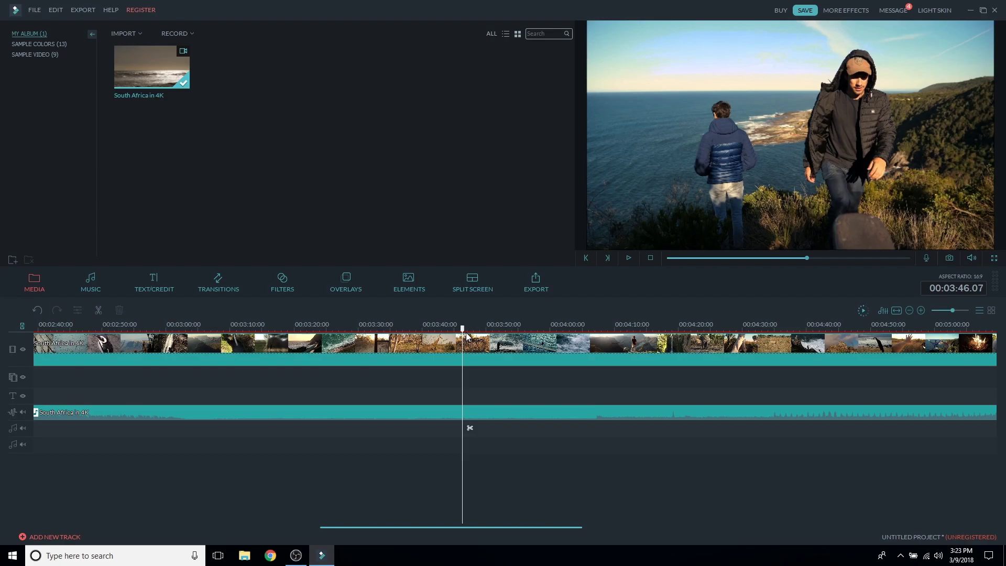
{"action": "left_click", "coordinate": [467, 335]}
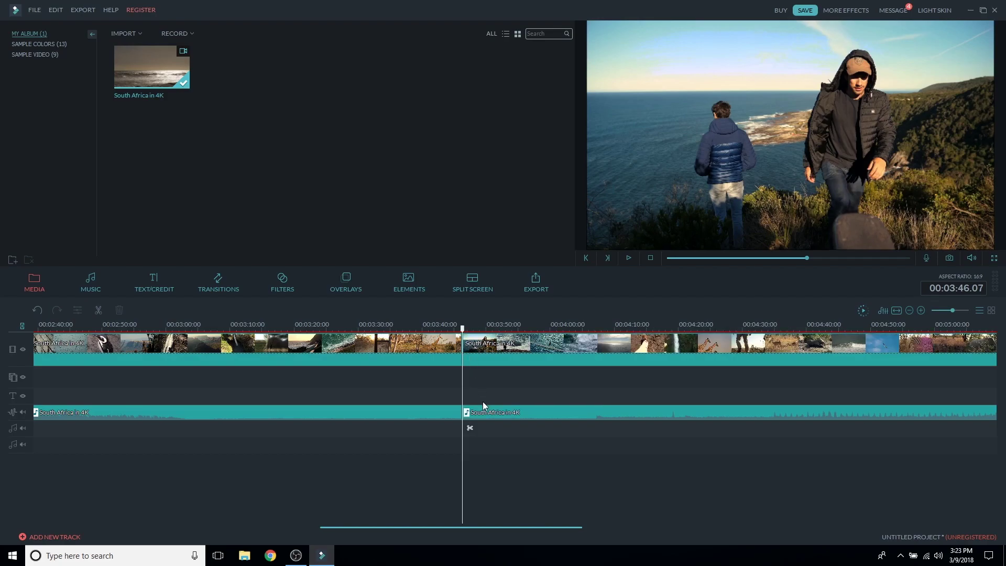
{"action": "key", "text": "ctrl+z"}
{"action": "left_click", "coordinate": [467, 351]}
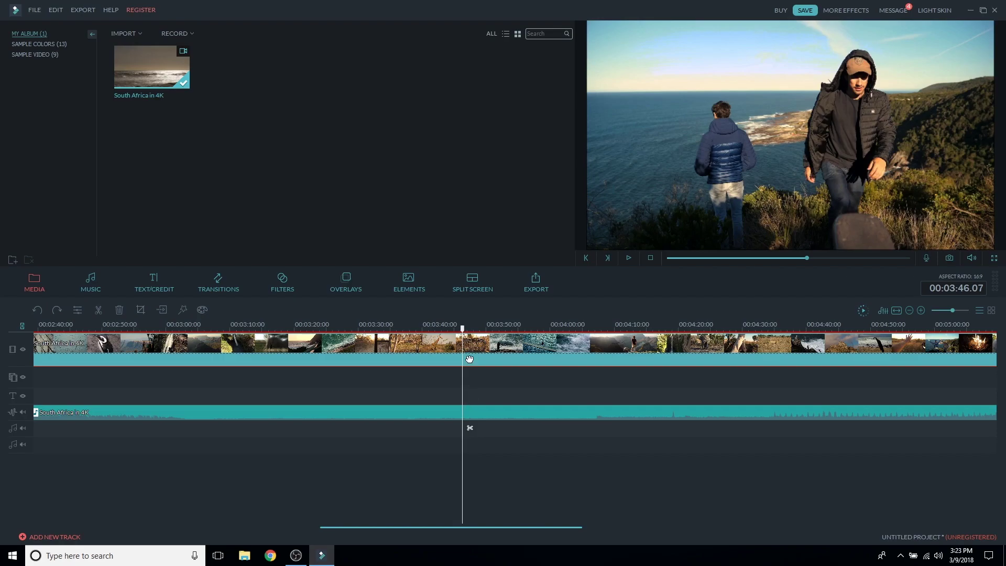
{"action": "key", "text": "ctrl+b"}
Step: Split again near 00:03:48 to isolate a two-second piece, keeping it in place
{"action": "mouse_move", "coordinate": [462, 329]}
{"action": "left_mouse_down"}
{"action": "mouse_move", "coordinate": [497, 330]}
{"action": "mouse_move", "coordinate": [476, 330]}
{"action": "left_mouse_up"}
{"action": "key", "text": "ctrl+equal"}
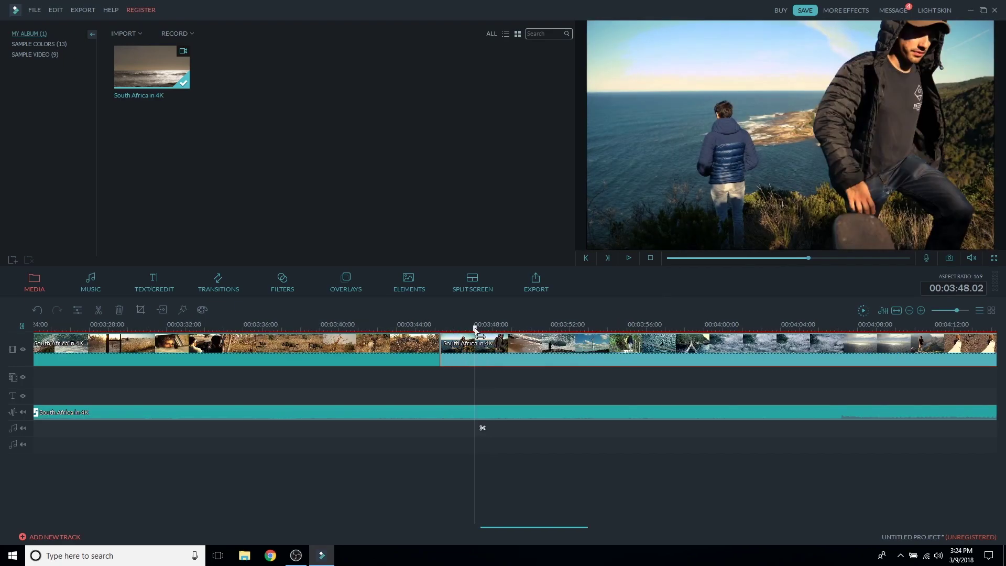
{"action": "key", "text": "ctrl+b"}
{"action": "left_click", "coordinate": [464, 356]}
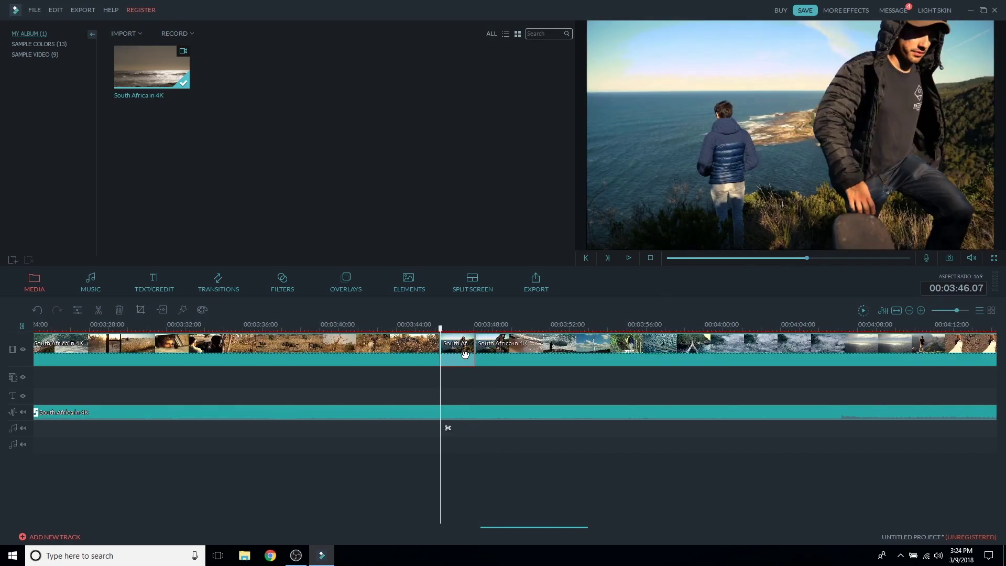
{"action": "key", "text": "Delete"}
{"action": "key", "text": "ctrl+z"}
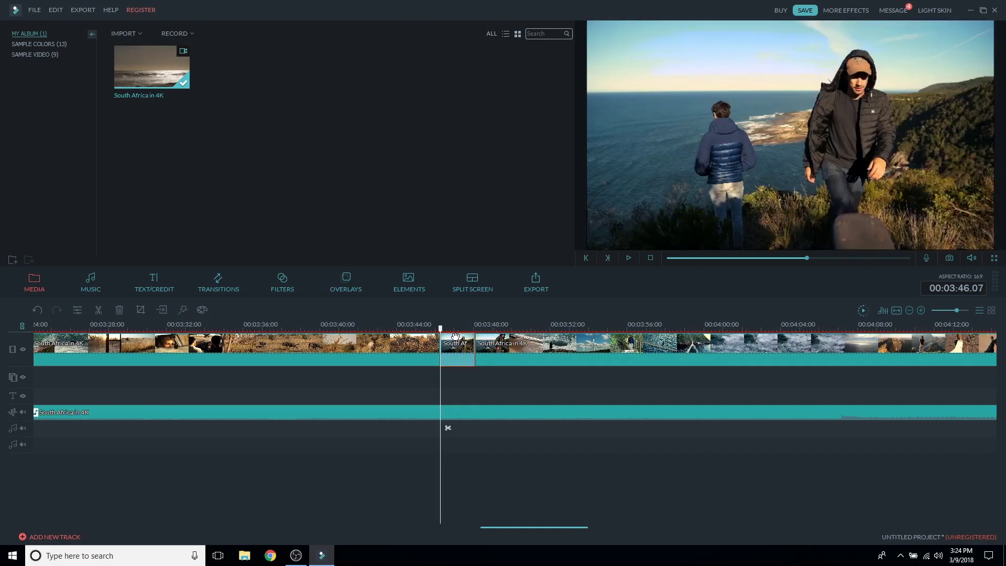
Step: Crop the two-second piece to a 16:9 1852×1042 frame on the hikers, then show title templates
{"action": "right_click", "coordinate": [456, 351]}
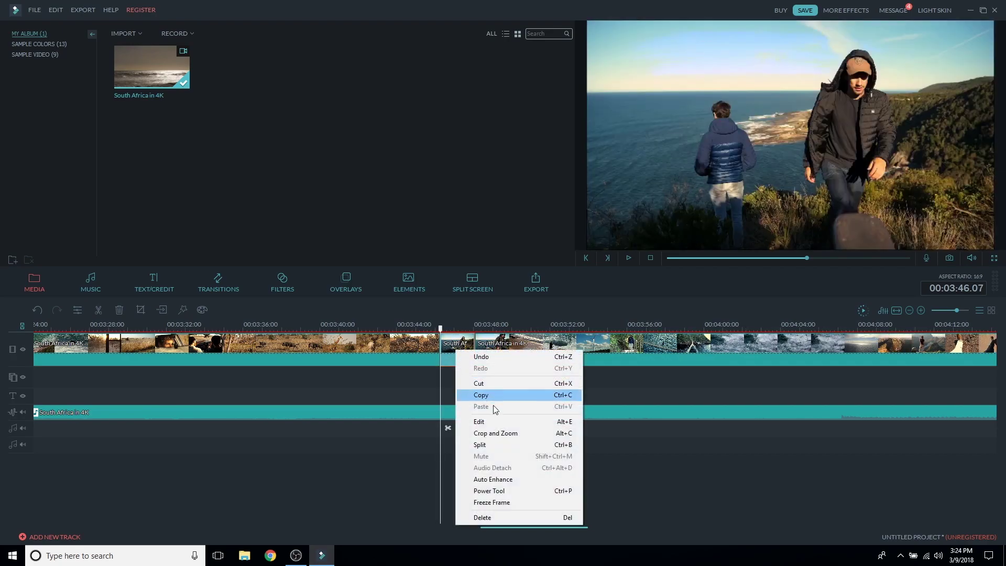
{"action": "left_click", "coordinate": [498, 433]}
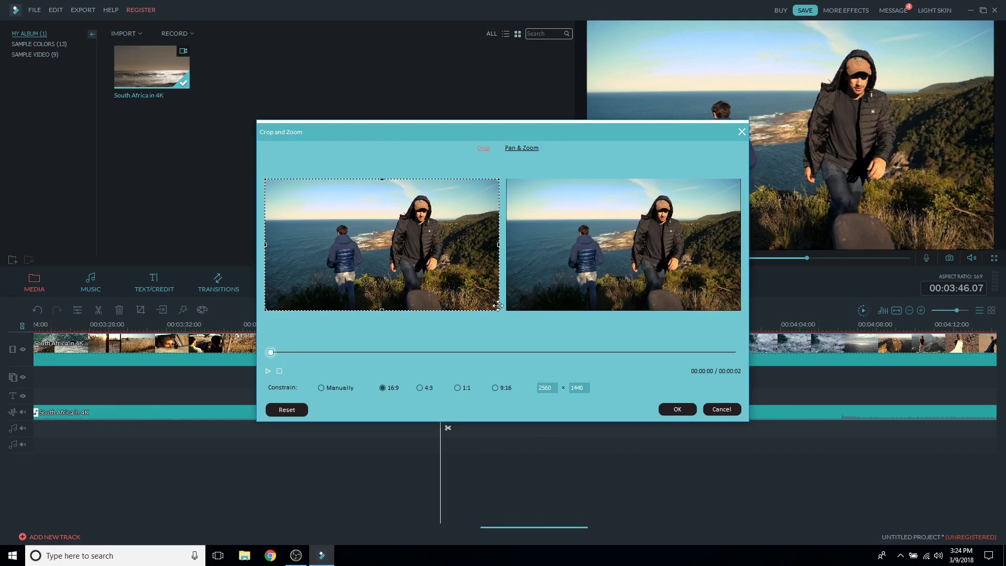
{"action": "left_click_drag", "start_coordinate": [498, 306], "coordinate": [437, 273]}
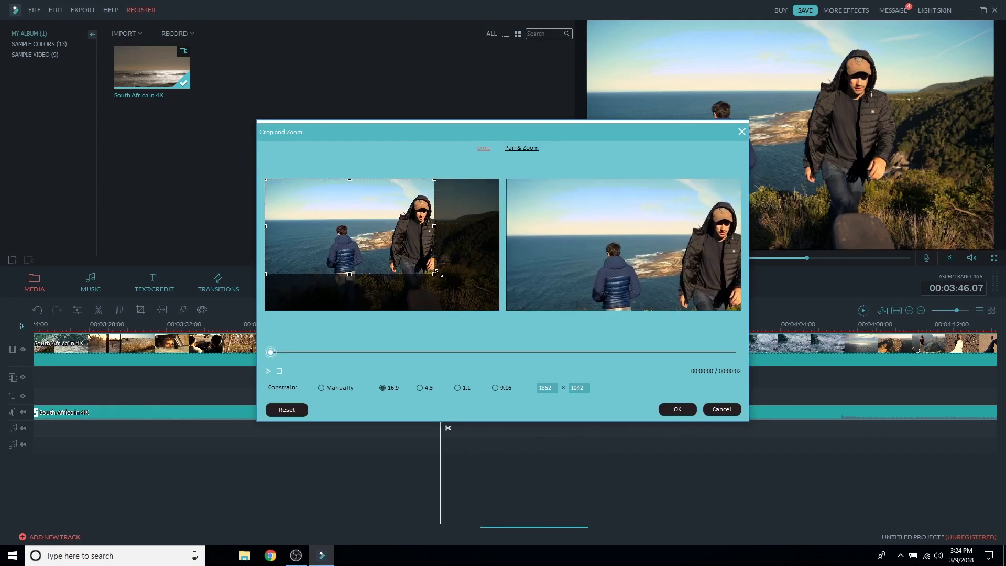
{"action": "left_click_drag", "start_coordinate": [393, 245], "coordinate": [421, 254]}
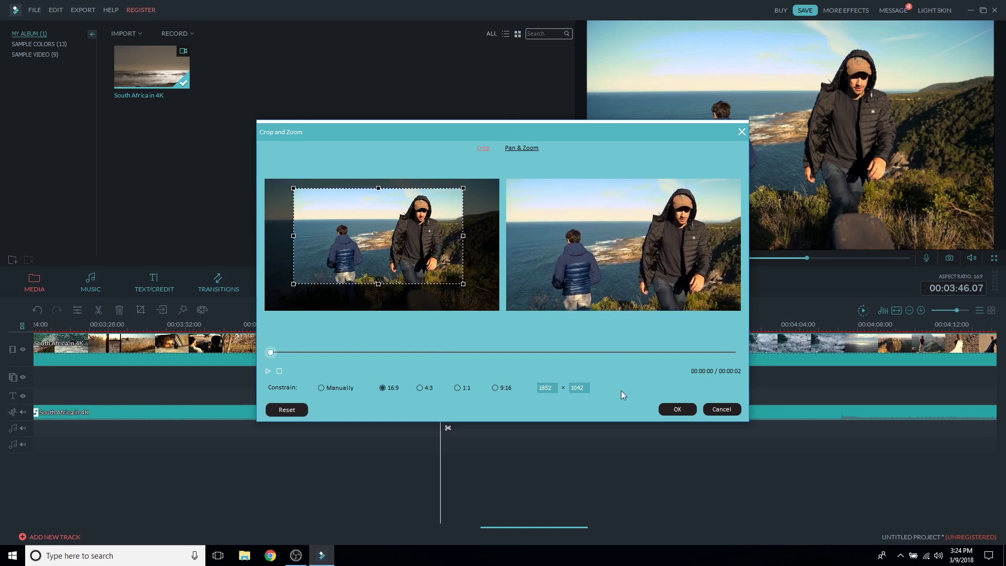
{"action": "left_click", "coordinate": [677, 409]}
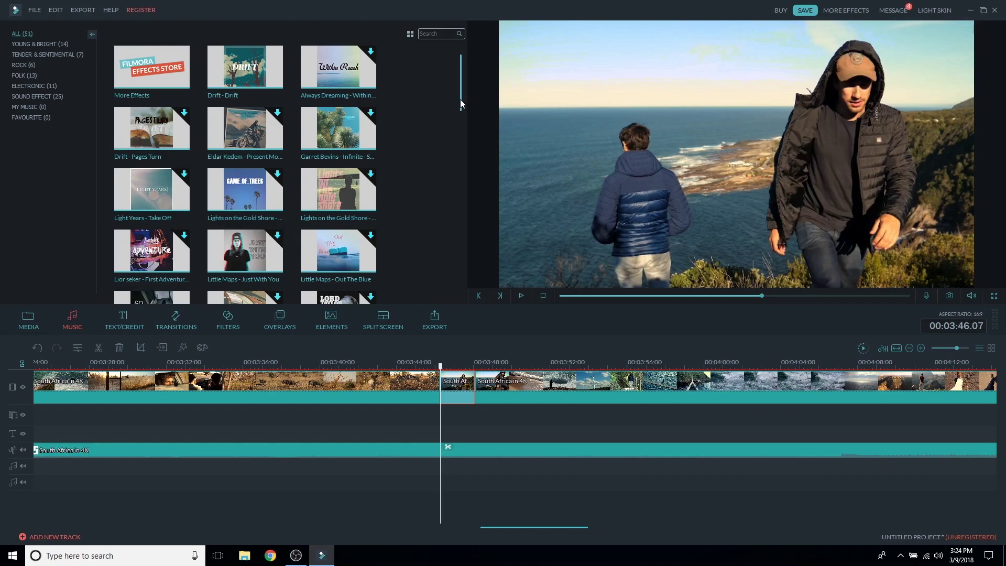
{"action": "left_click_drag", "start_coordinate": [460, 99], "coordinate": [461, 152]}
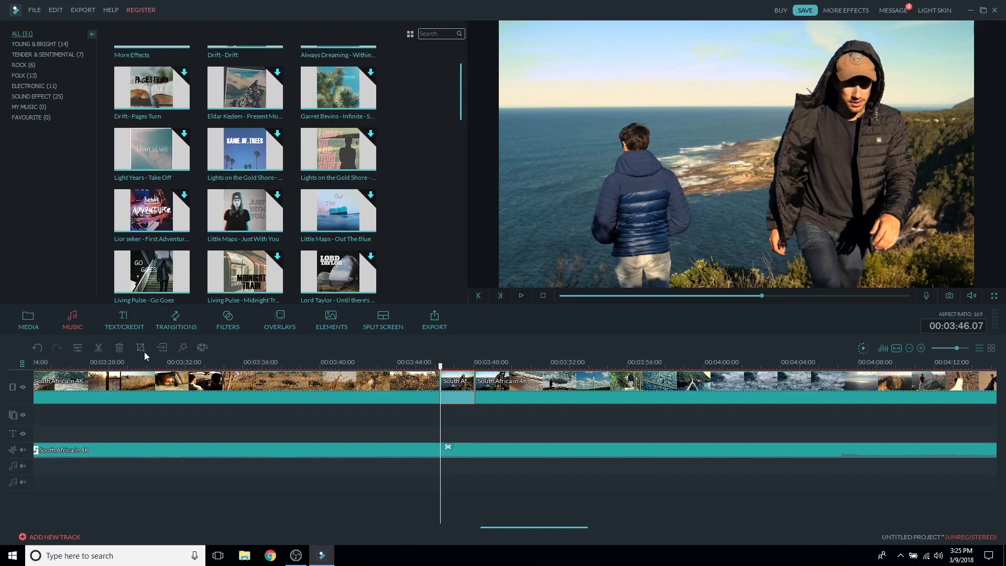
{"action": "left_click", "coordinate": [125, 320]}
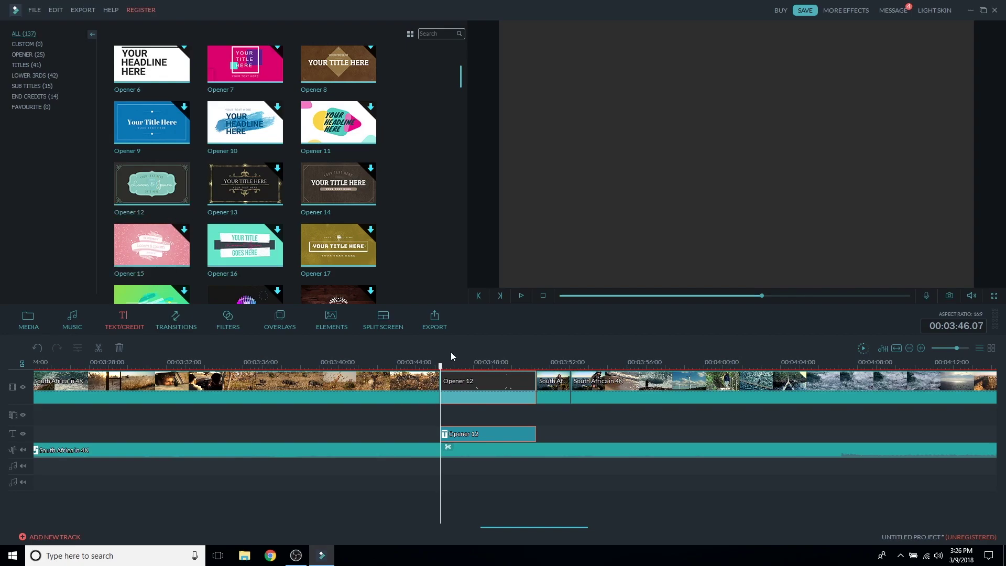
Step: Play back the Opener 12 title and open it in the title text editor
{"action": "key", "text": "space"}
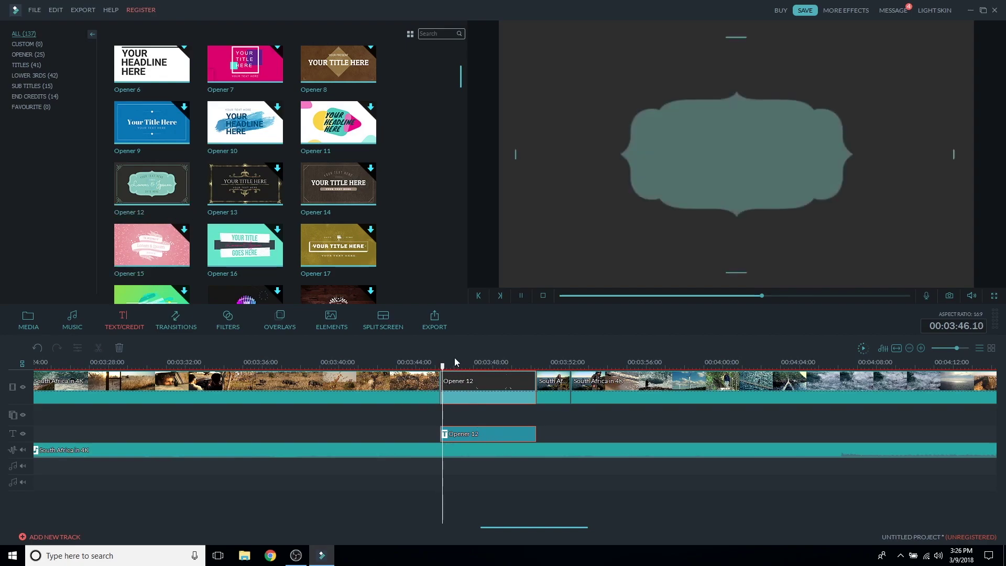
{"action": "key", "text": "space"}
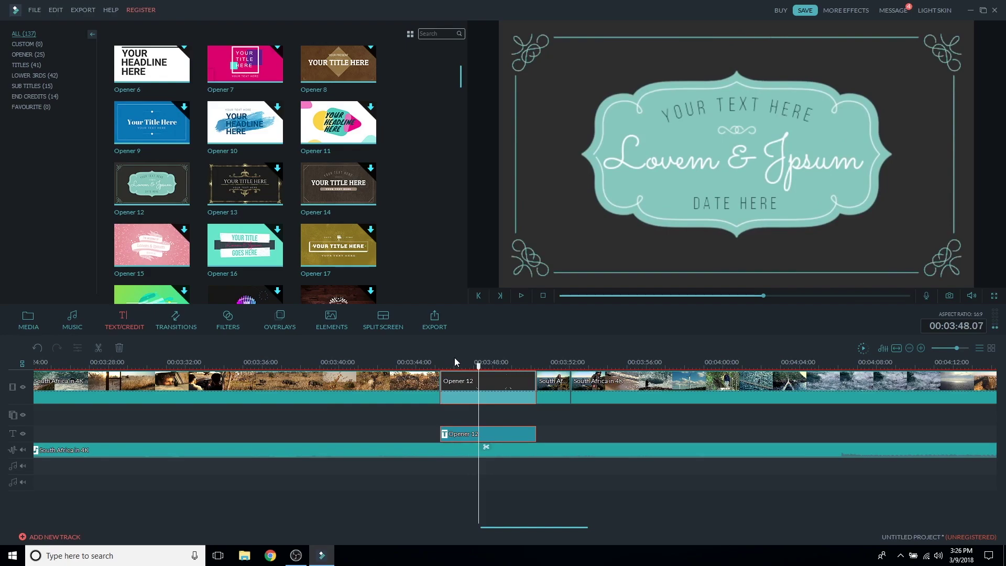
{"action": "left_click", "coordinate": [485, 440]}
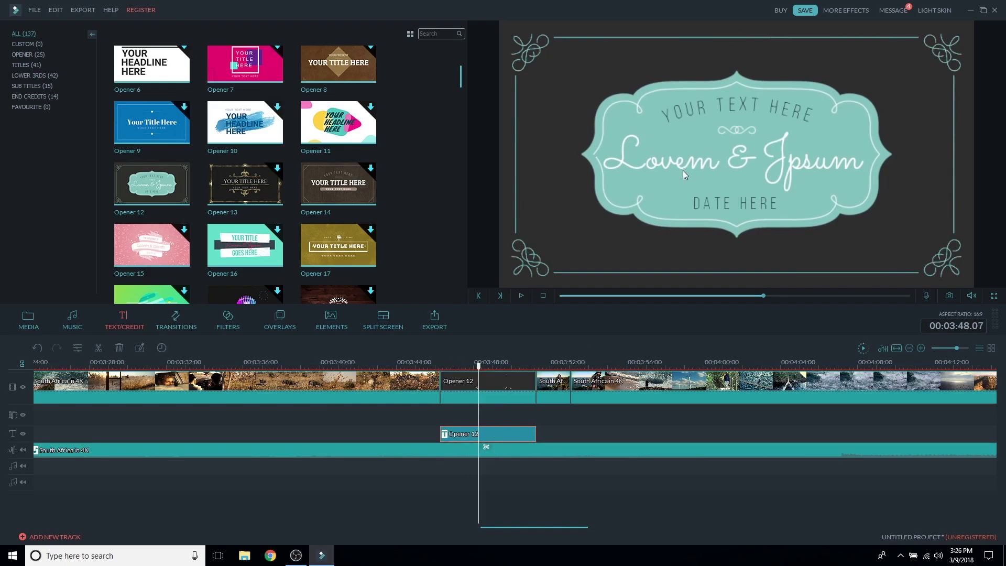
{"action": "right_click", "coordinate": [502, 431]}
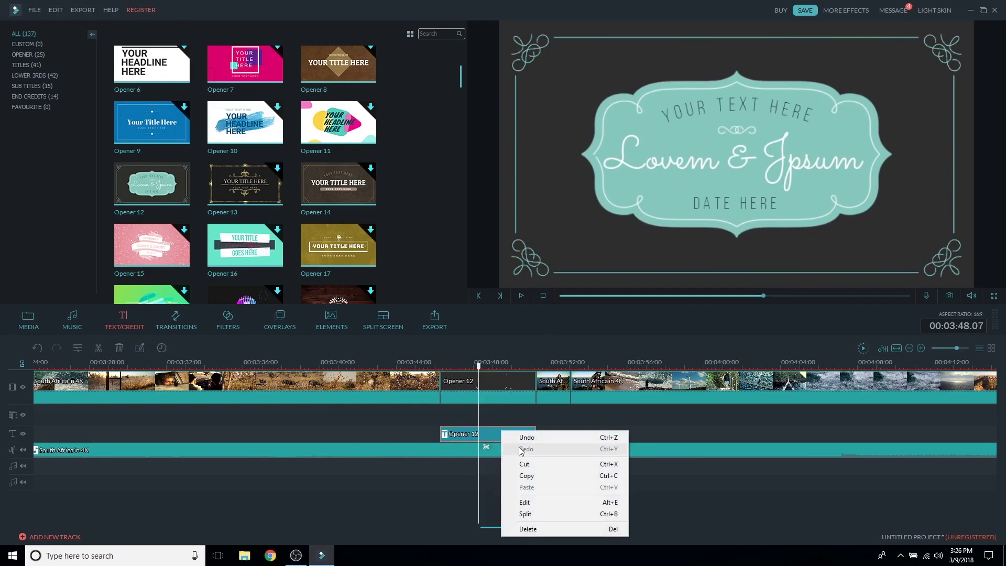
{"action": "left_click", "coordinate": [546, 503]}
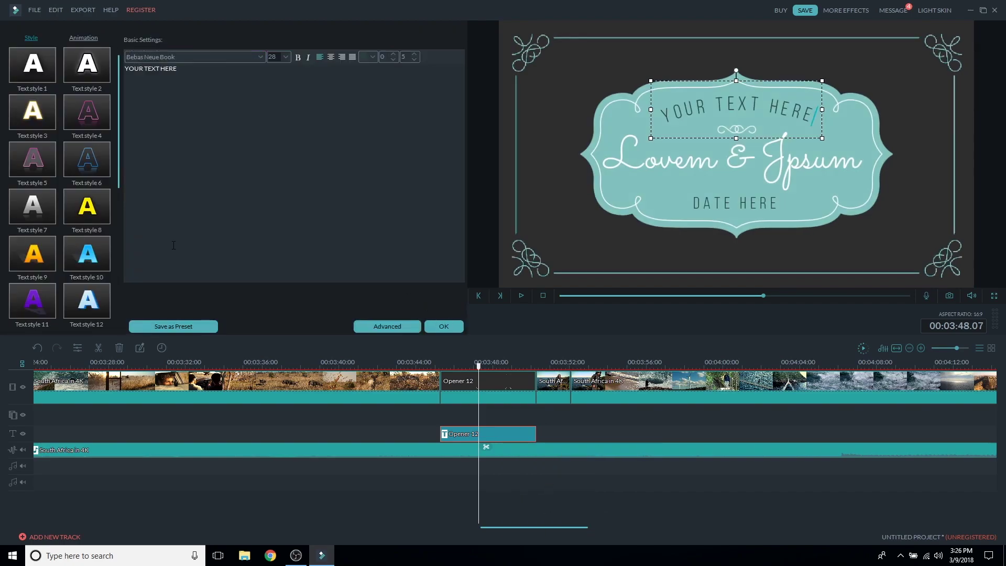
Step: Replace the Lovem & Jpsum line with 'South Africa' and centre it in the frame
{"action": "triple_click", "coordinate": [176, 68]}
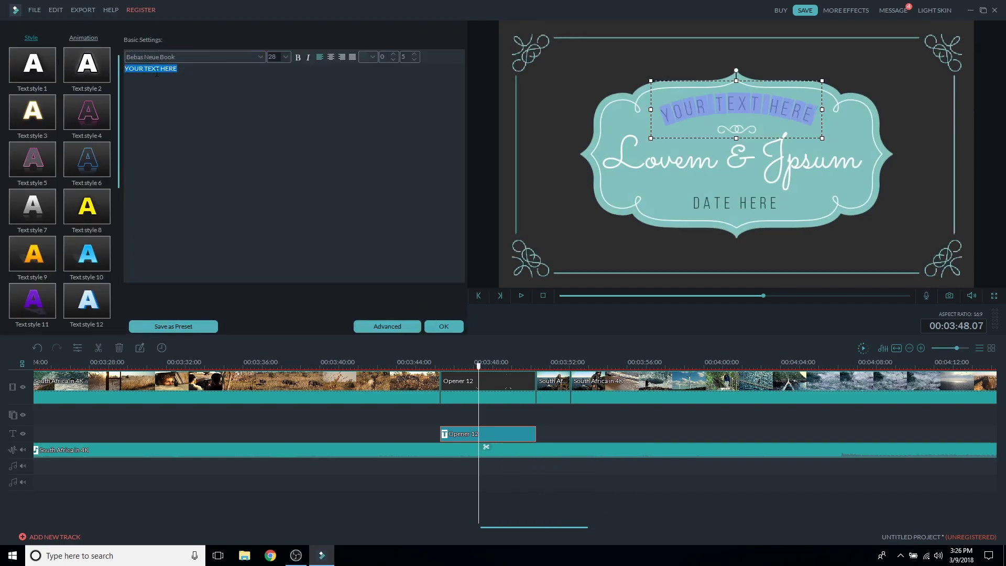
{"action": "left_click", "coordinate": [752, 166]}
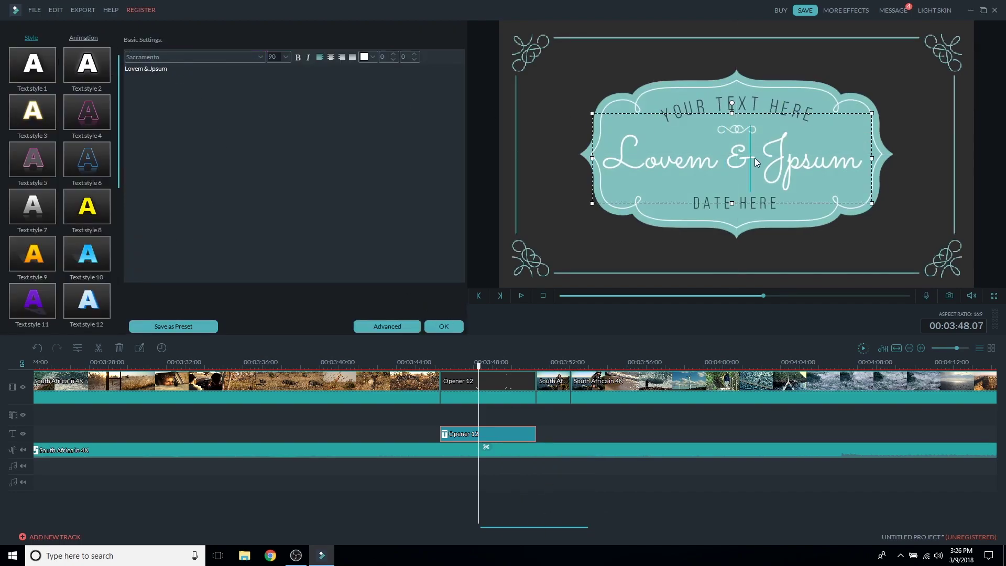
{"action": "double_click", "coordinate": [819, 158]}
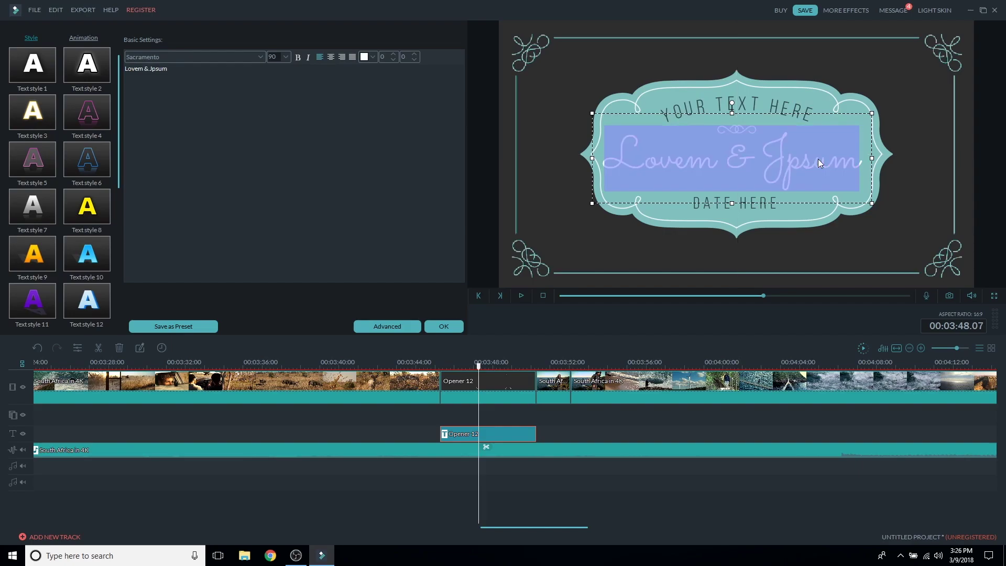
{"action": "type", "text": "Sou"}
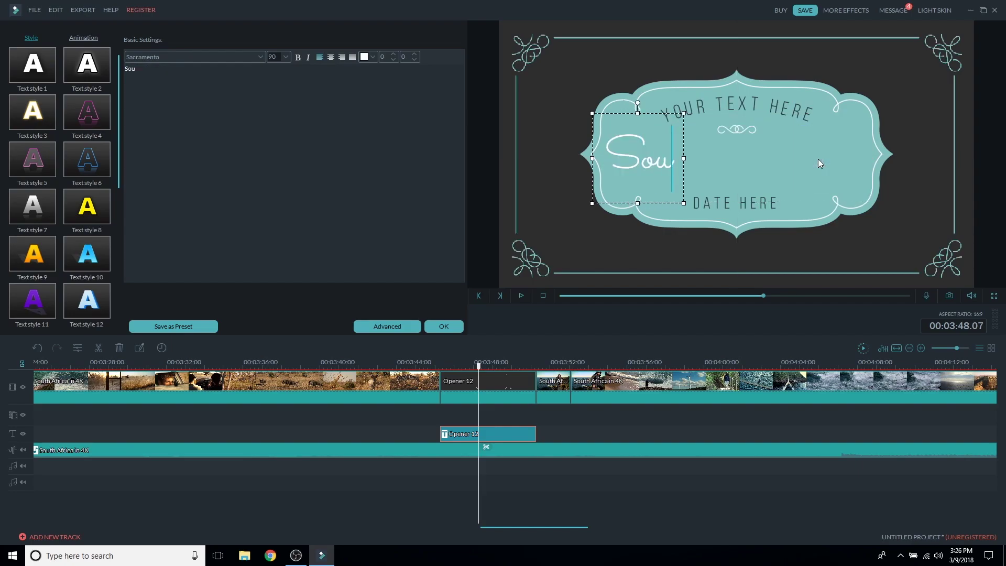
{"action": "type", "text": "th Afria"}
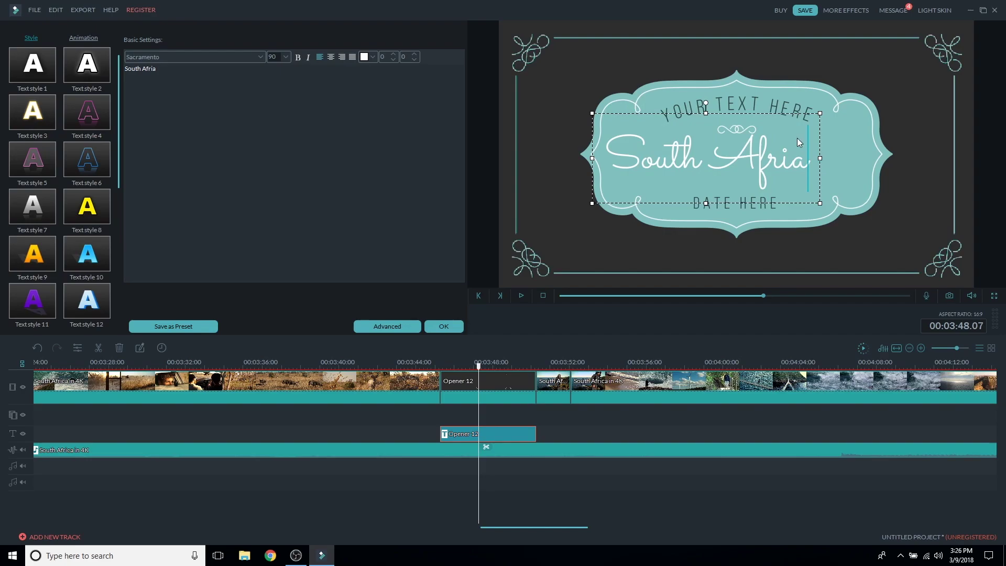
{"action": "key", "text": "BackSpace"}
{"action": "type", "text": "ca"}
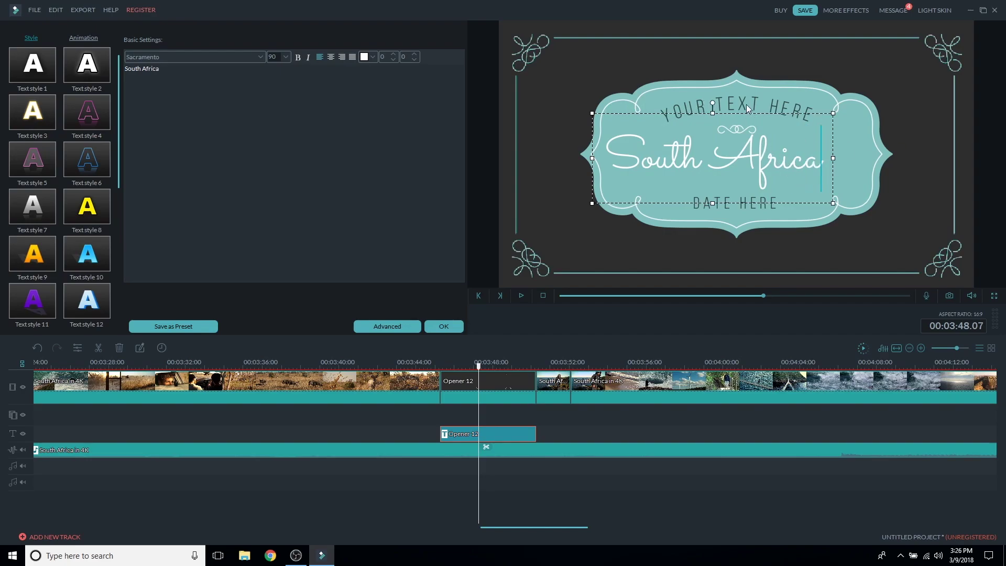
{"action": "left_click", "coordinate": [767, 157]}
{"action": "left_click", "coordinate": [805, 173]}
{"action": "left_click_drag", "start_coordinate": [814, 204], "coordinate": [837, 209]}
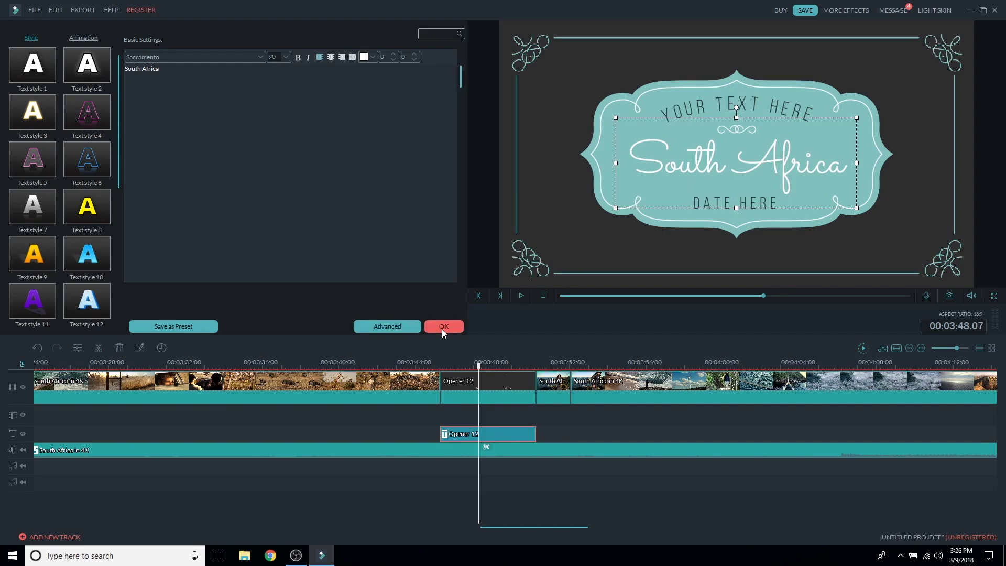
{"action": "left_click", "coordinate": [442, 328]}
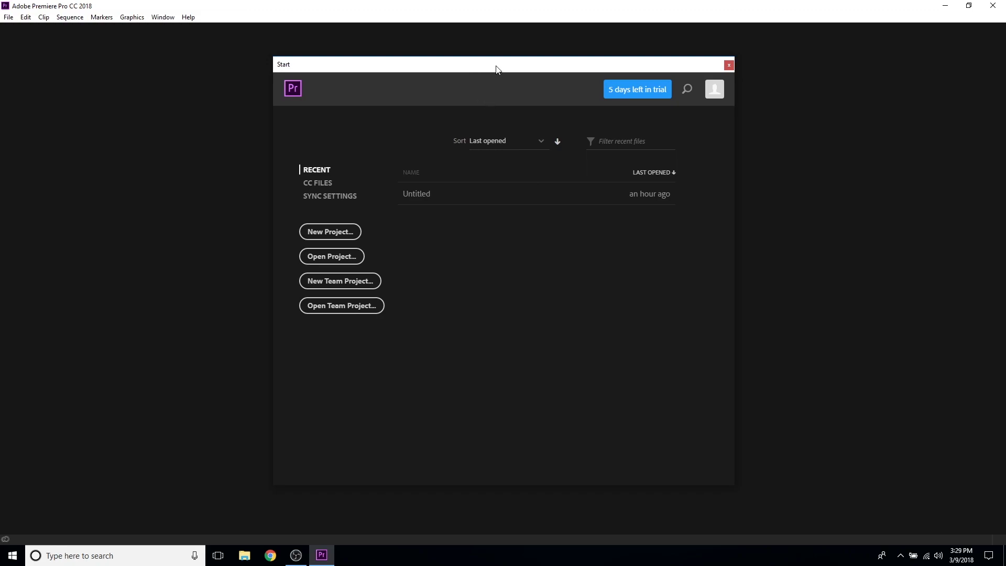
Step: Create a new Premiere Pro project named 'Test' with Ctrl+Alt+N
{"action": "left_click_drag", "start_coordinate": [497, 69], "coordinate": [493, 79]}
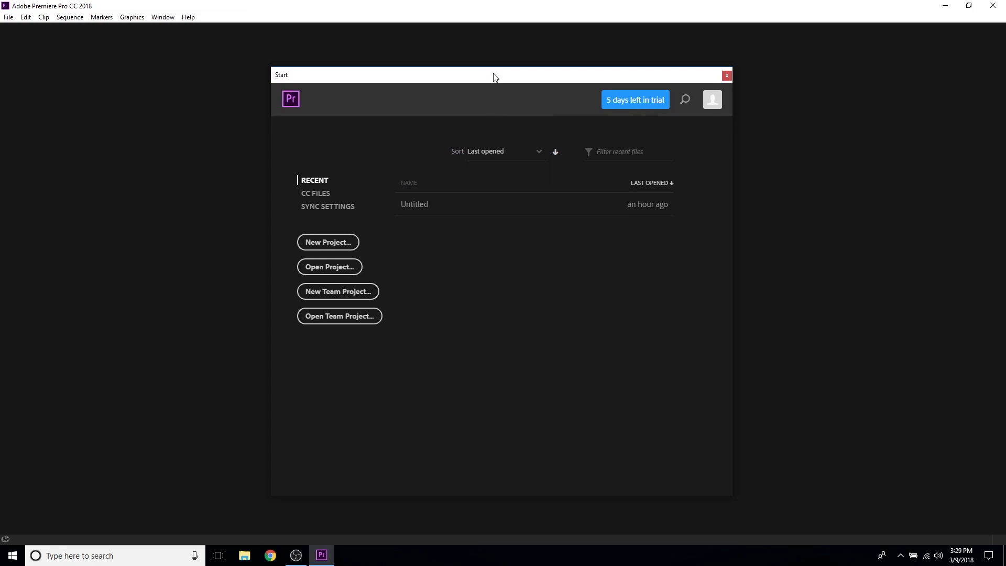
{"action": "key", "text": "ctrl+alt+n"}
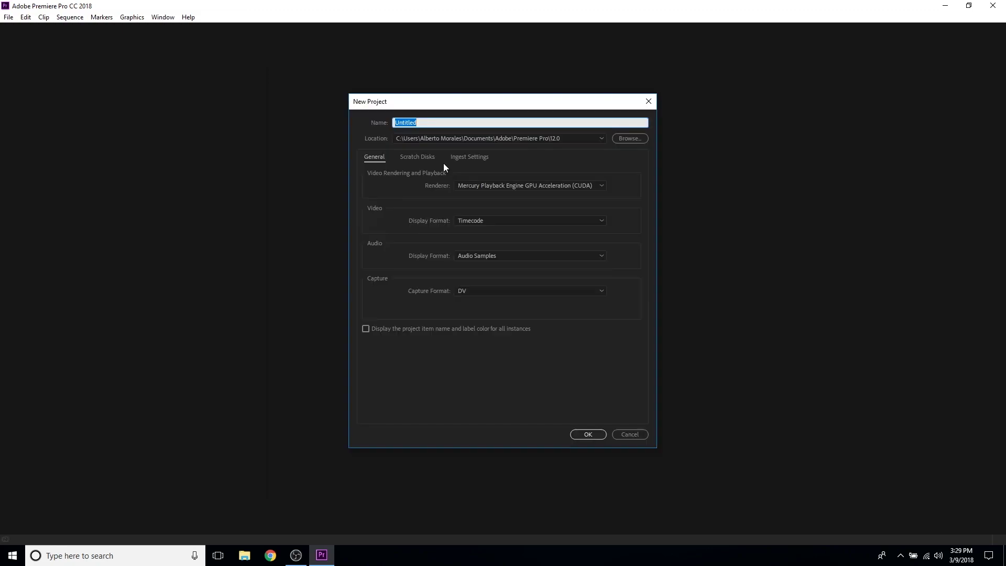
{"action": "type", "text": "Test"}
{"action": "left_click", "coordinate": [588, 434]}
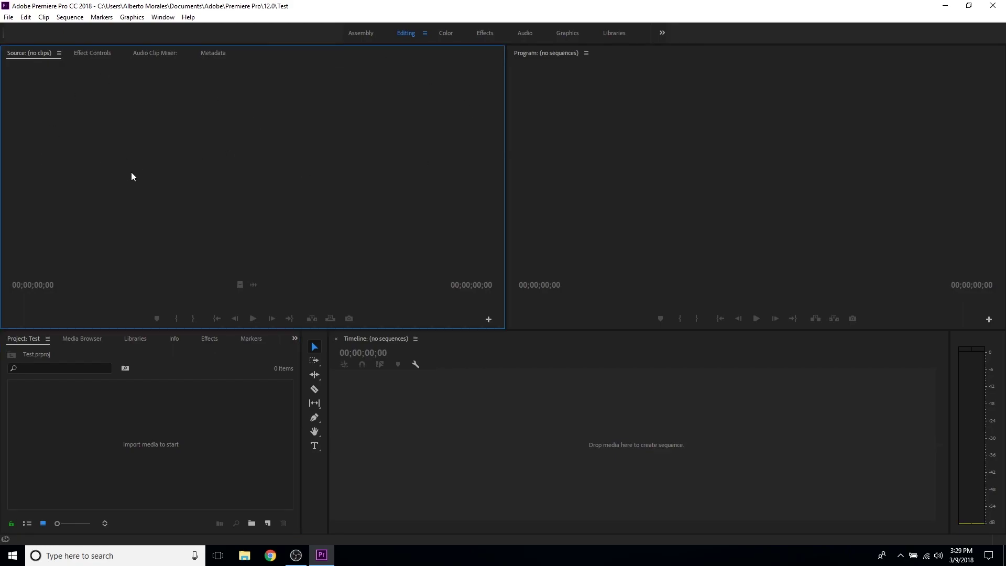
{"action": "left_click", "coordinate": [105, 399]}
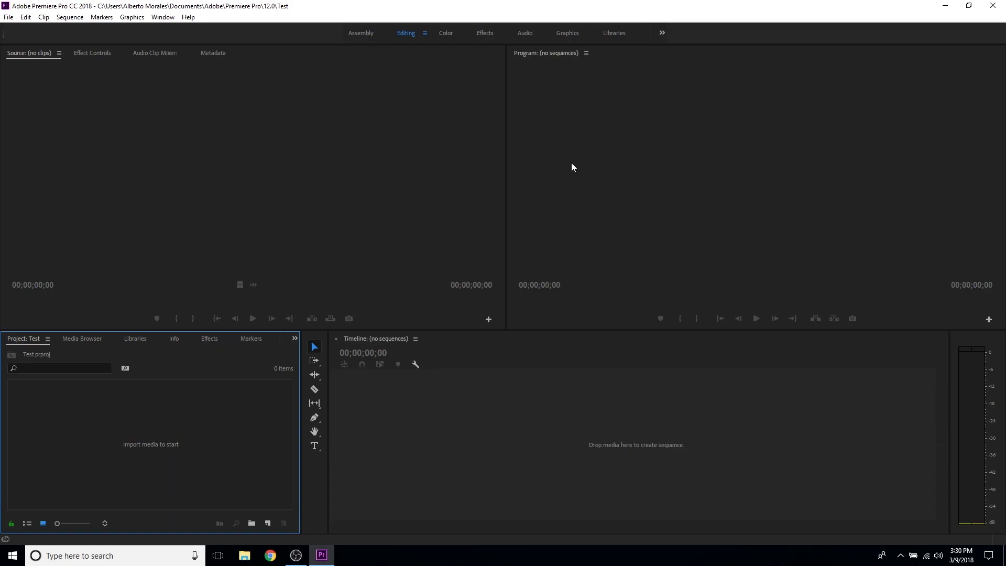
{"action": "left_click", "coordinate": [612, 156]}
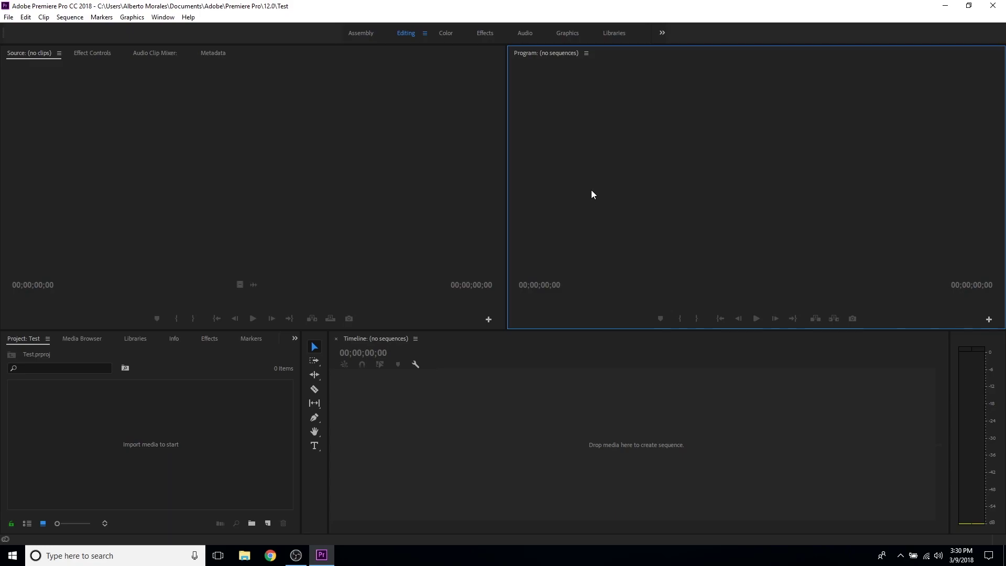
{"action": "left_click", "coordinate": [557, 443]}
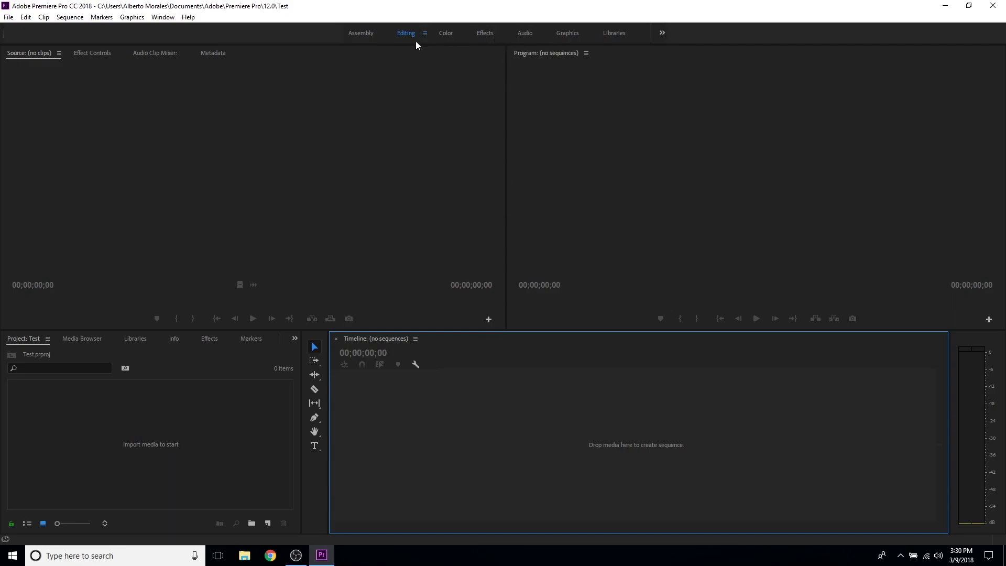
{"action": "left_click", "coordinate": [442, 33]}
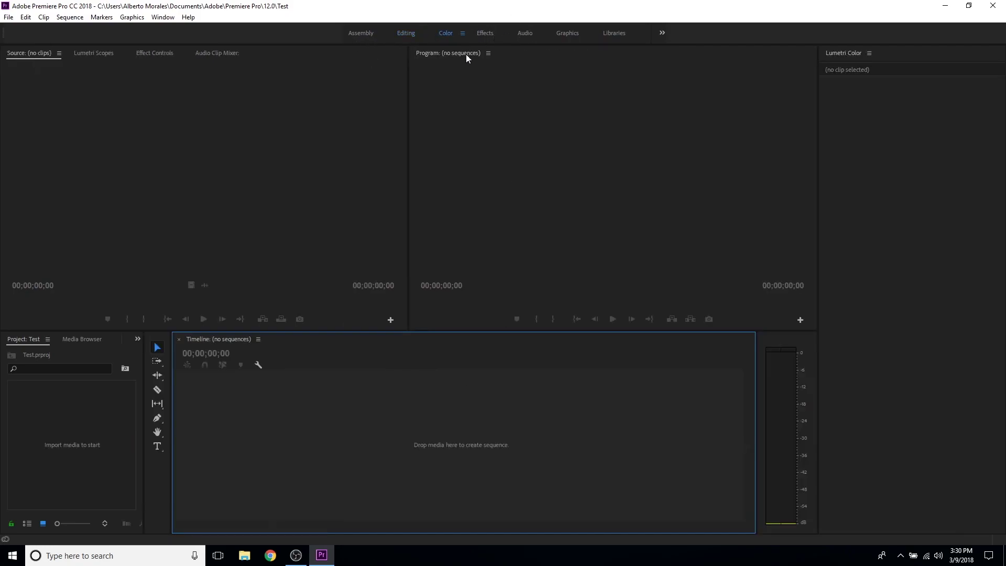
{"action": "left_click", "coordinate": [407, 34]}
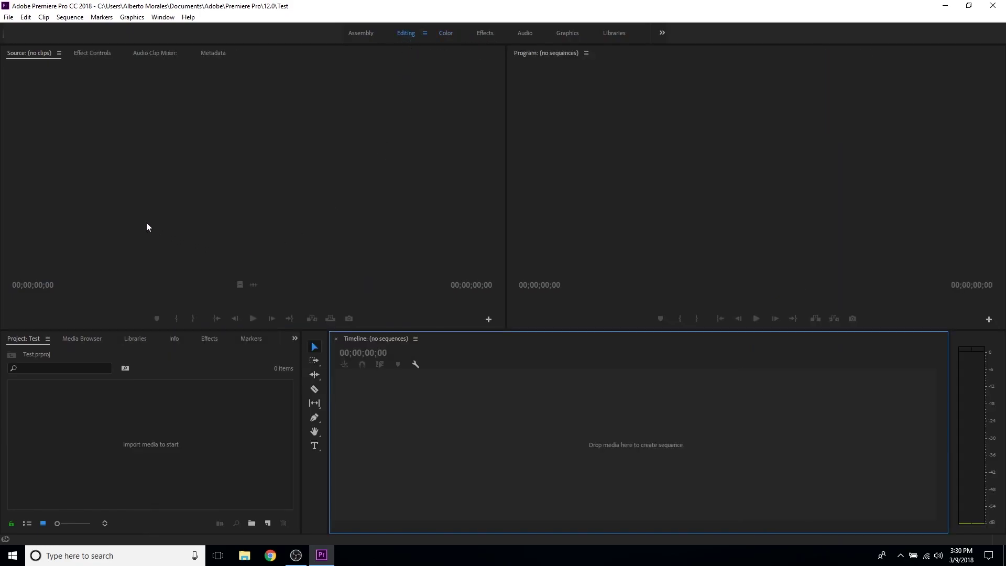
Step: Import South Africa in 4K.mp4 and drag it into the Timeline to build a matching sequence
{"action": "double_click", "coordinate": [86, 411]}
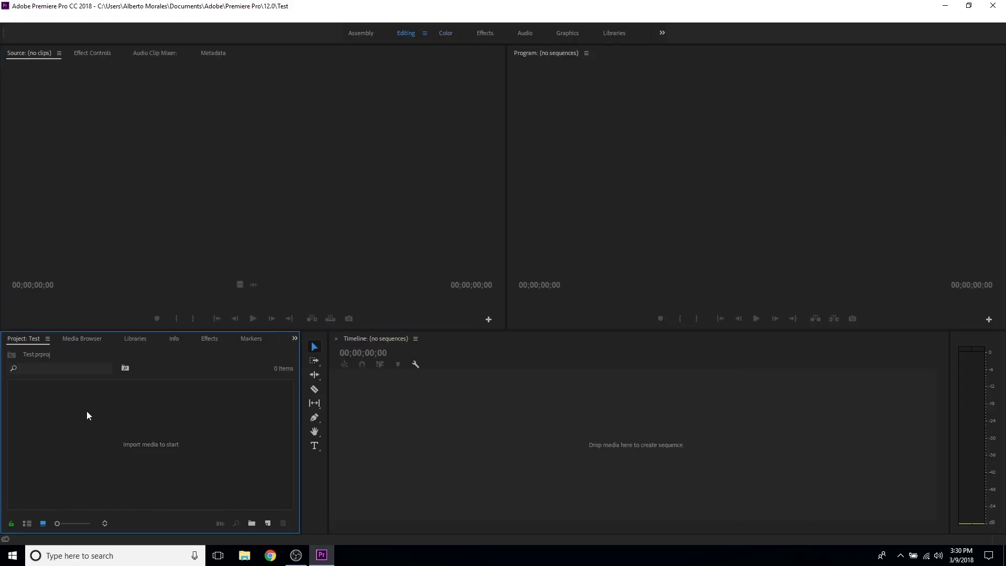
{"action": "left_click", "coordinate": [123, 94]}
{"action": "left_click", "coordinate": [413, 301]}
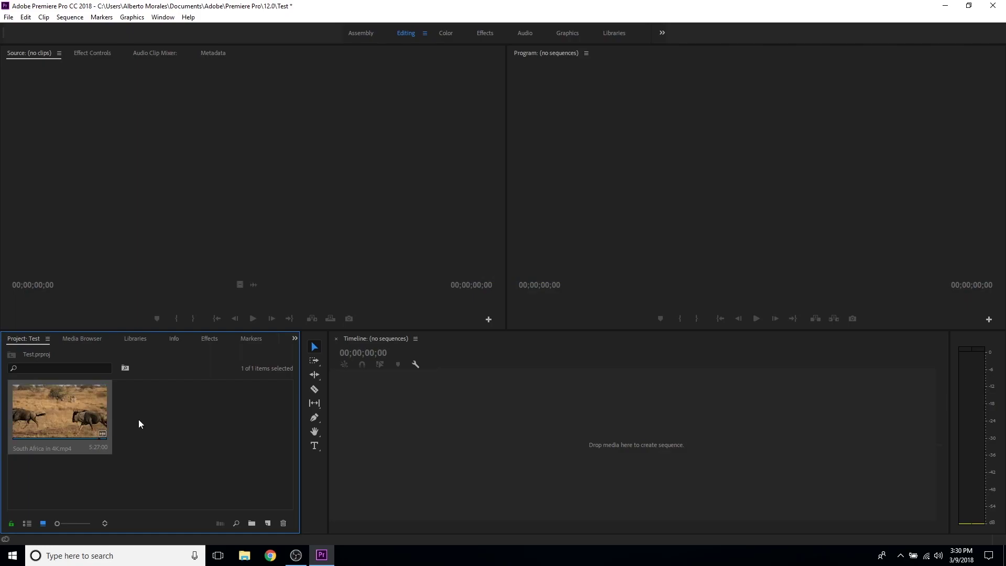
{"action": "left_click_drag", "start_coordinate": [96, 414], "coordinate": [270, 529]}
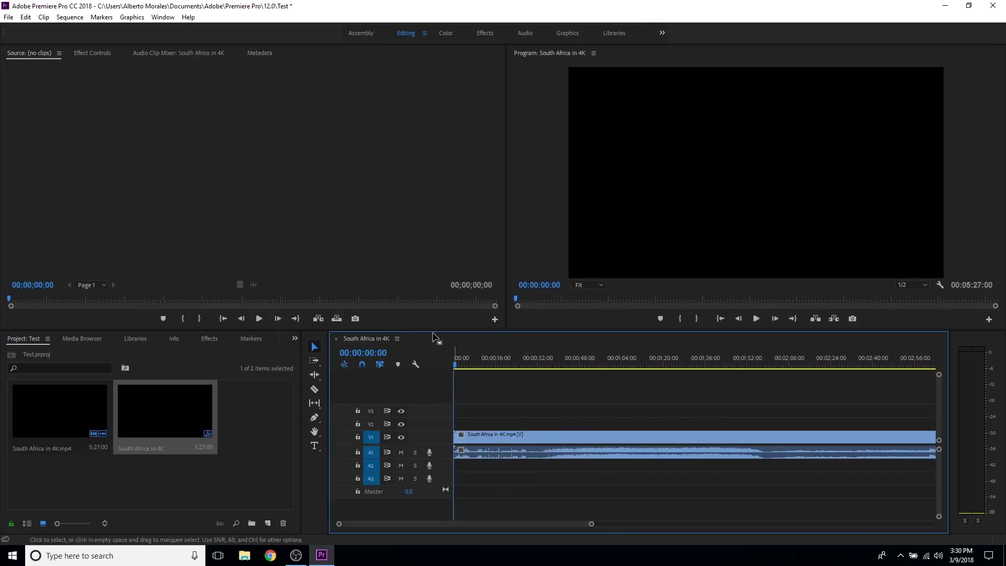
Step: Open the timeline clip in the Source monitor and drag its video into the timeline
{"action": "left_click", "coordinate": [354, 234]}
{"action": "left_click", "coordinate": [546, 229]}
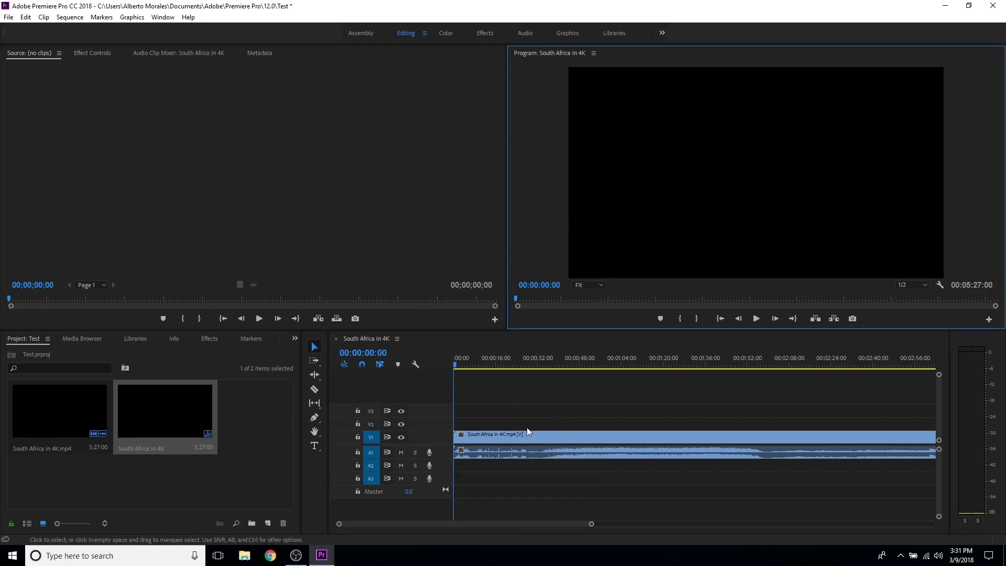
{"action": "left_click", "coordinate": [146, 138]}
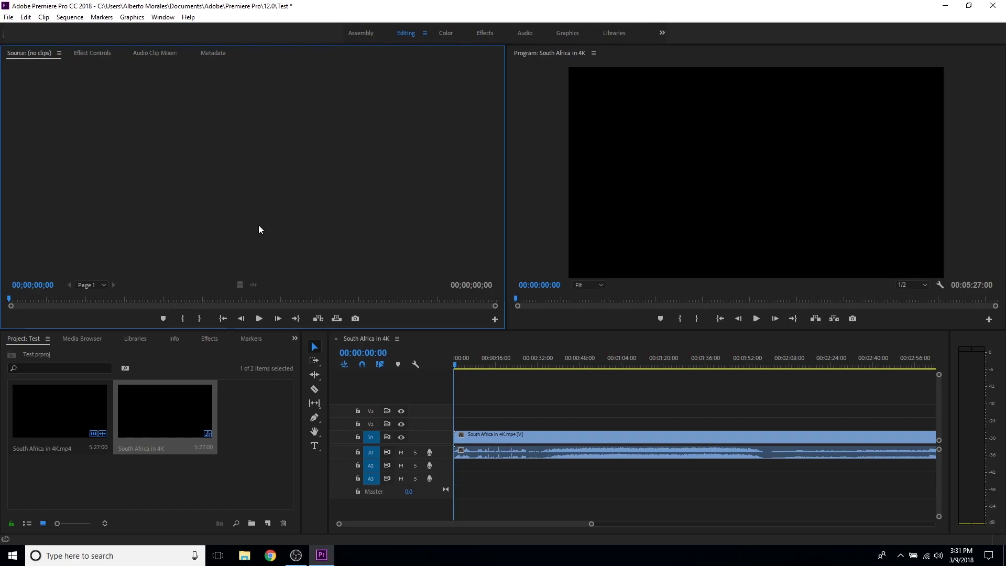
{"action": "double_click", "coordinate": [498, 435]}
{"action": "left_click", "coordinate": [254, 209]}
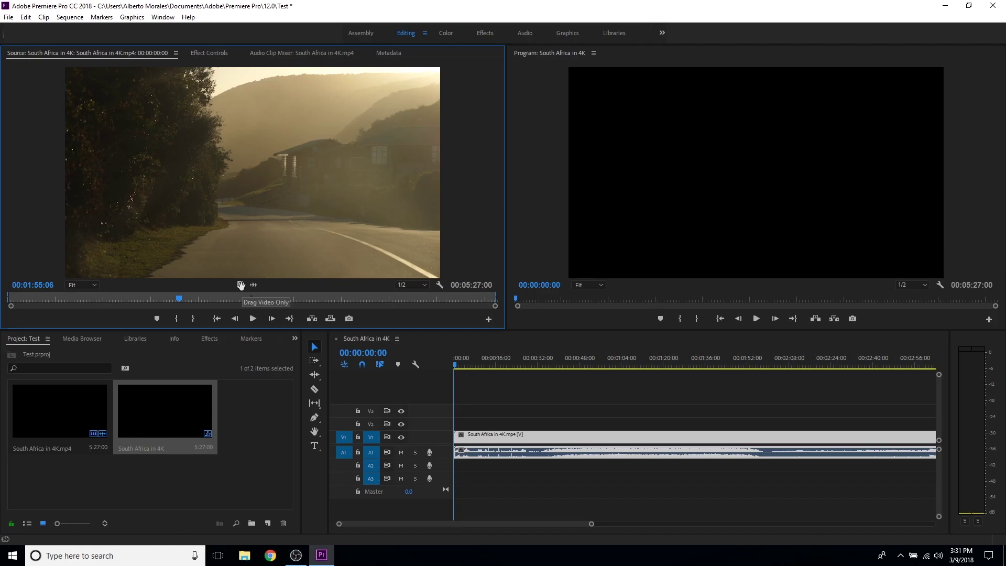
{"action": "left_click_drag", "start_coordinate": [240, 284], "coordinate": [635, 362]}
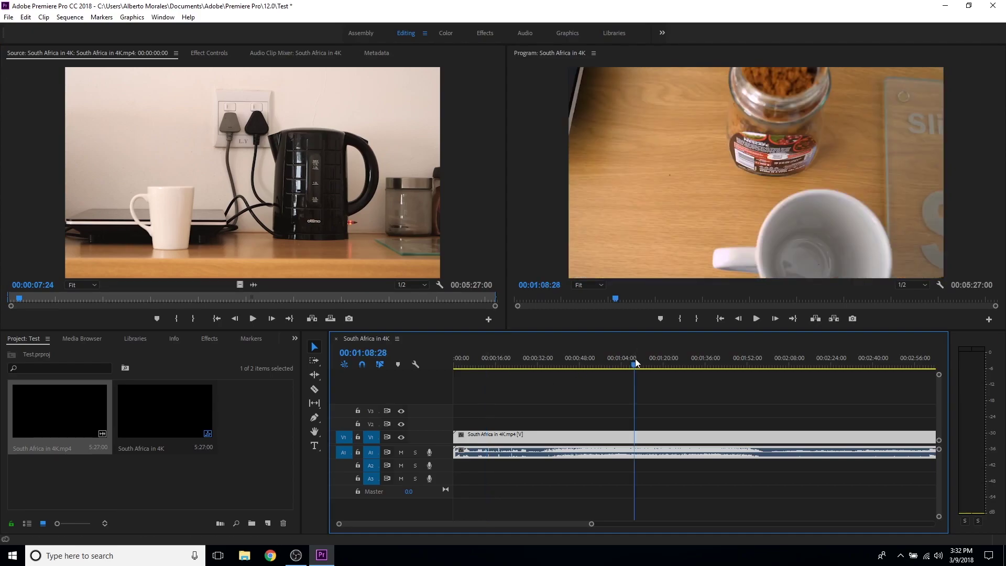
Step: Zoom the timeline out and play from 01:29 to 01:35, toggling A1 mute and solo
{"action": "scroll", "coordinate": [574, 520], "scroll_direction": "down", "scroll_amount": 4}
{"action": "scroll", "coordinate": [583, 522], "scroll_direction": "down", "scroll_amount": 2}
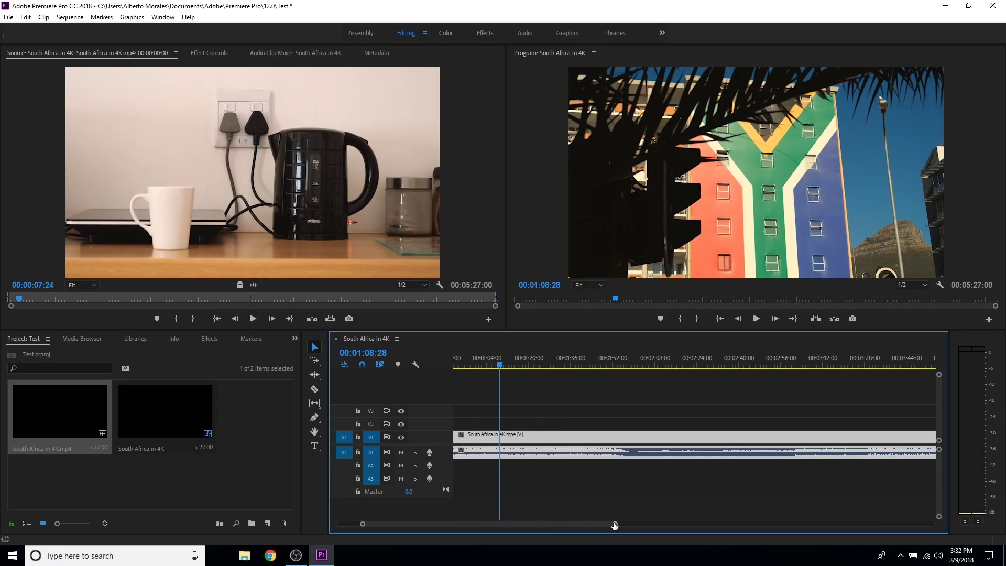
{"action": "left_click_drag", "start_coordinate": [586, 523], "coordinate": [759, 528]}
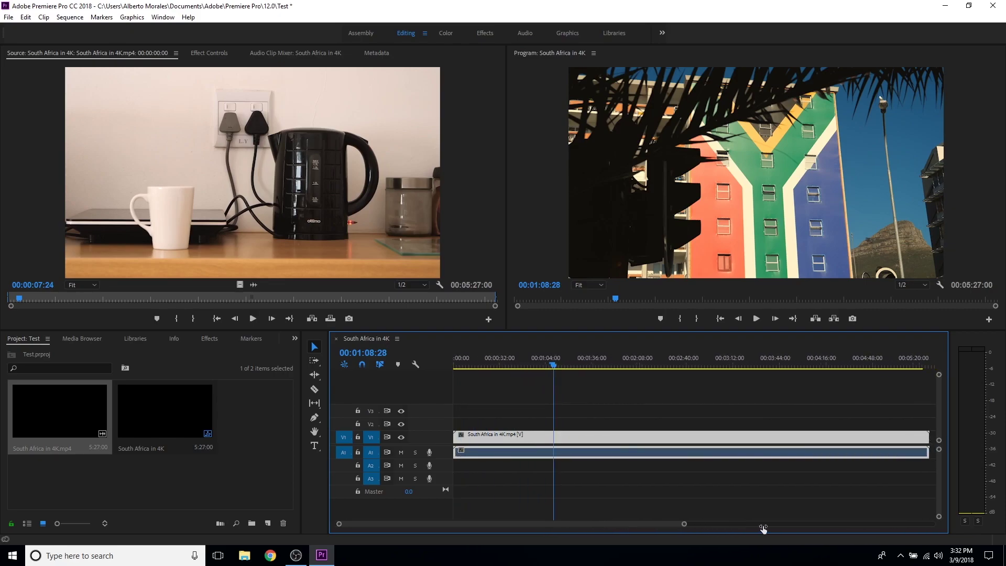
{"action": "left_click", "coordinate": [561, 359]}
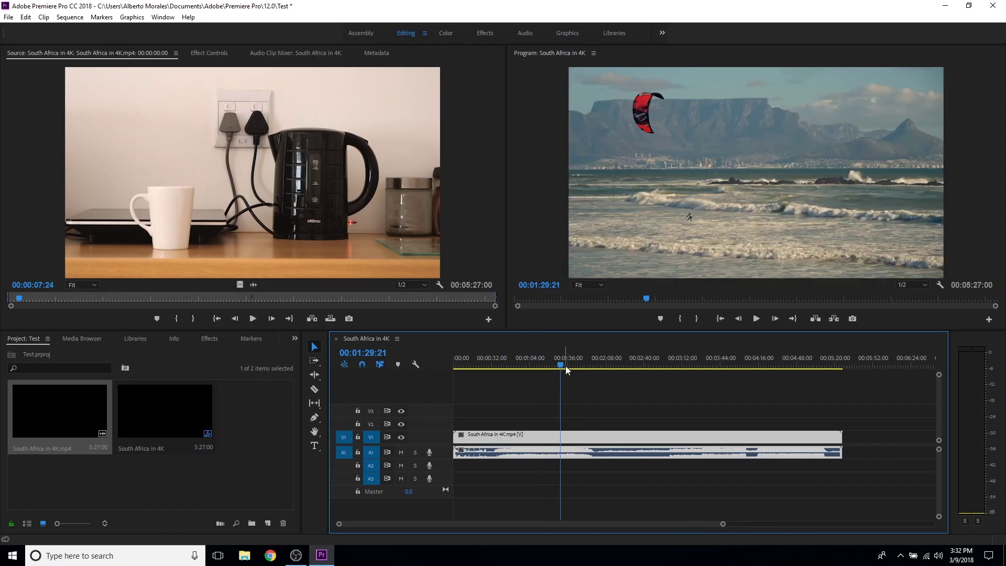
{"action": "left_click", "coordinate": [401, 452]}
{"action": "key", "text": "space"}
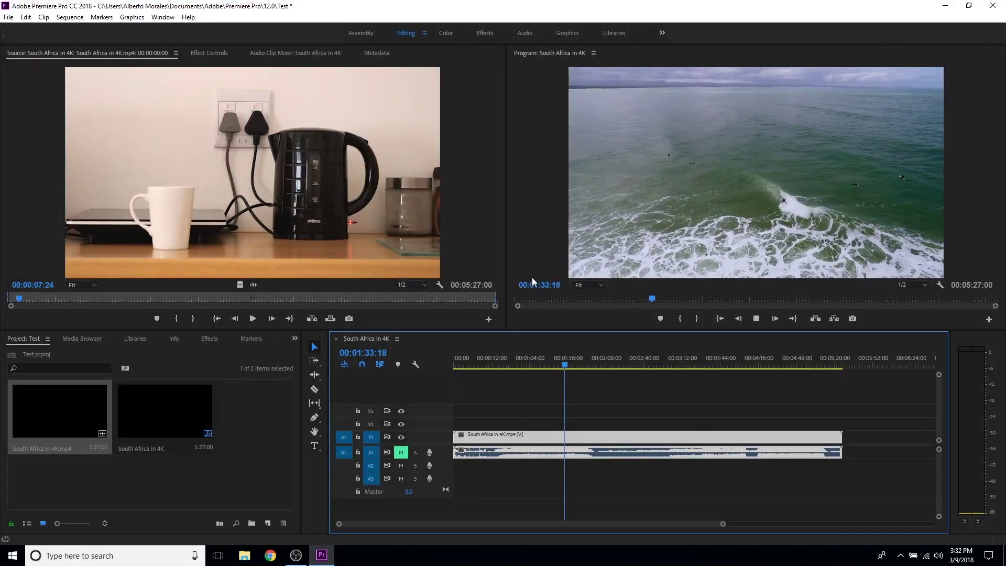
{"action": "key", "text": "space"}
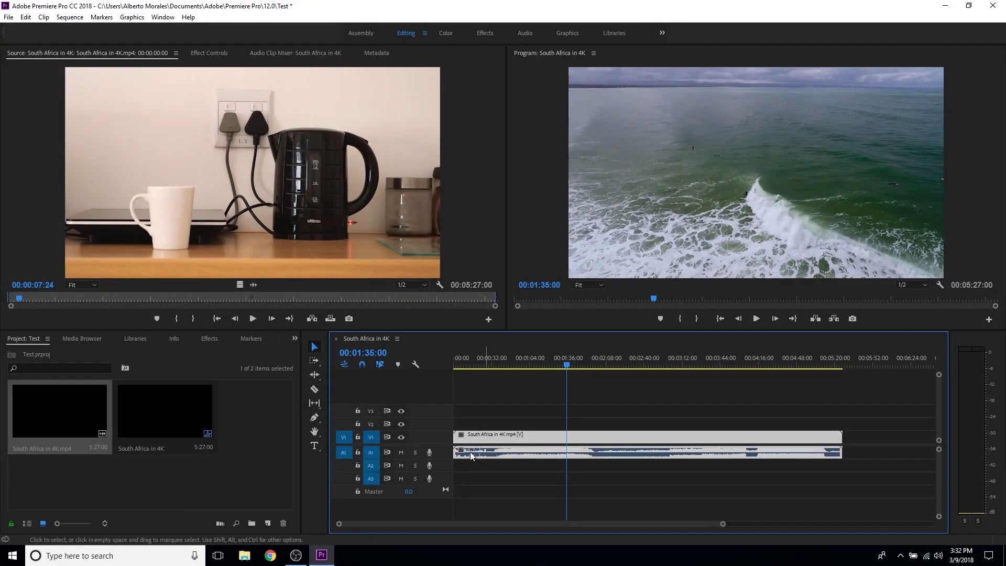
{"action": "left_click", "coordinate": [415, 453]}
{"action": "left_click", "coordinate": [417, 452]}
{"action": "key", "text": "space"}
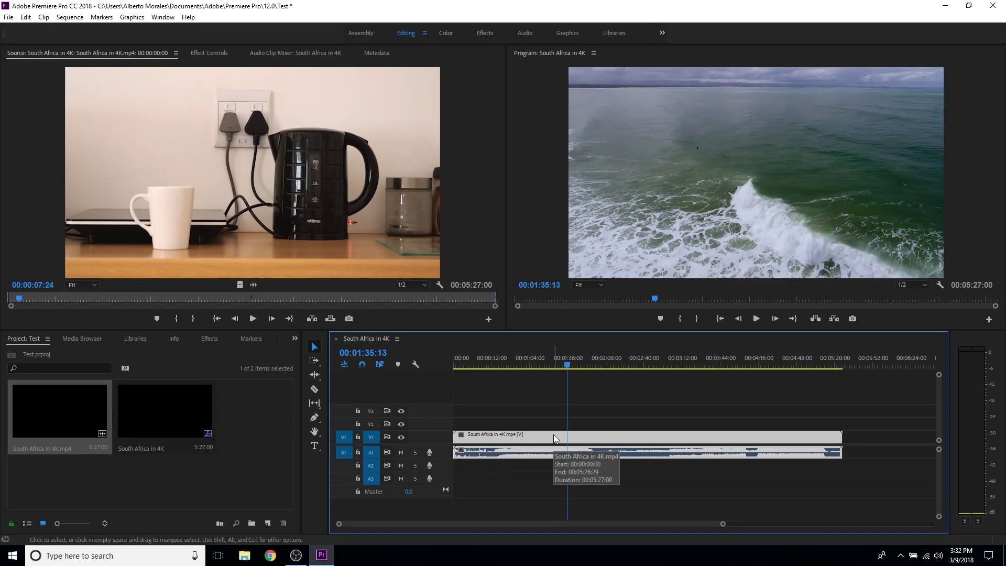
Step: Unlink the clip's video from its audio and move the video back onto V1
{"action": "right_click", "coordinate": [555, 436]}
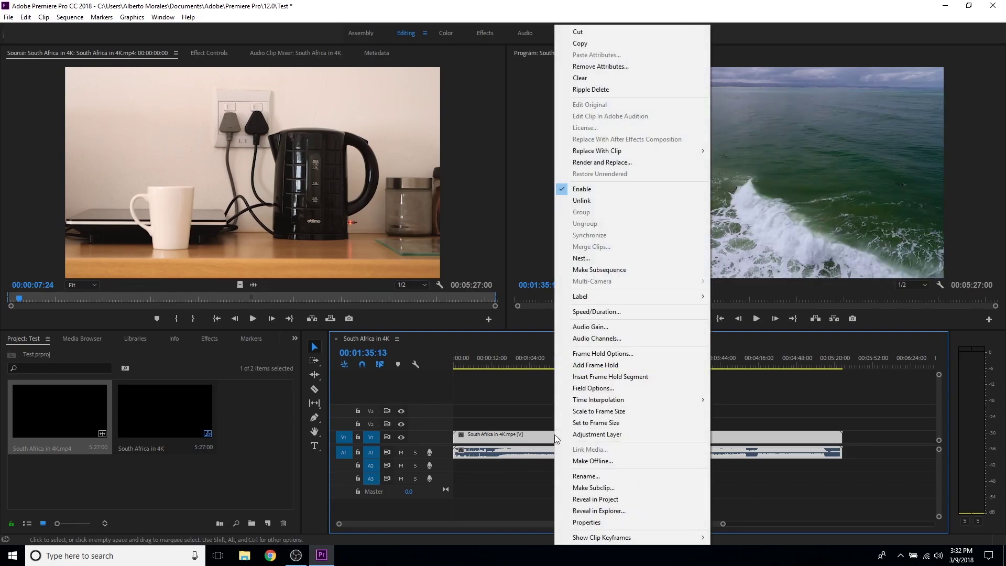
{"action": "left_click", "coordinate": [631, 201]}
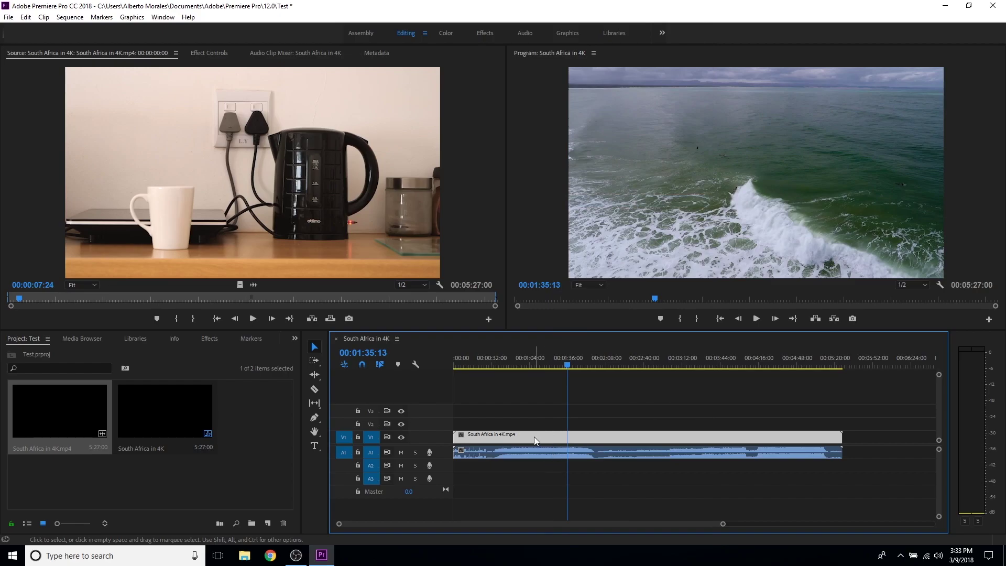
{"action": "left_click_drag", "start_coordinate": [527, 436], "coordinate": [562, 397]}
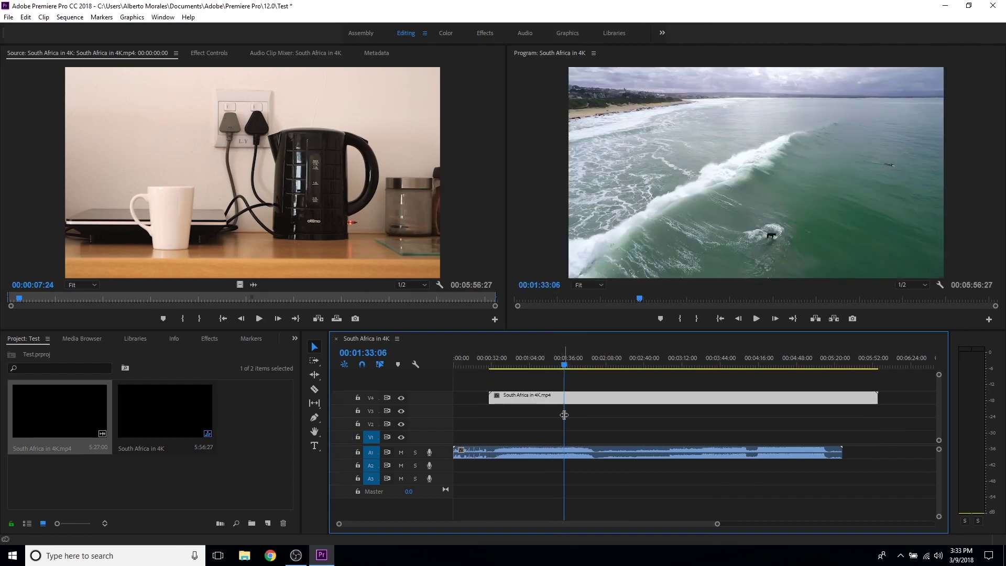
{"action": "left_click_drag", "start_coordinate": [564, 396], "coordinate": [564, 437]}
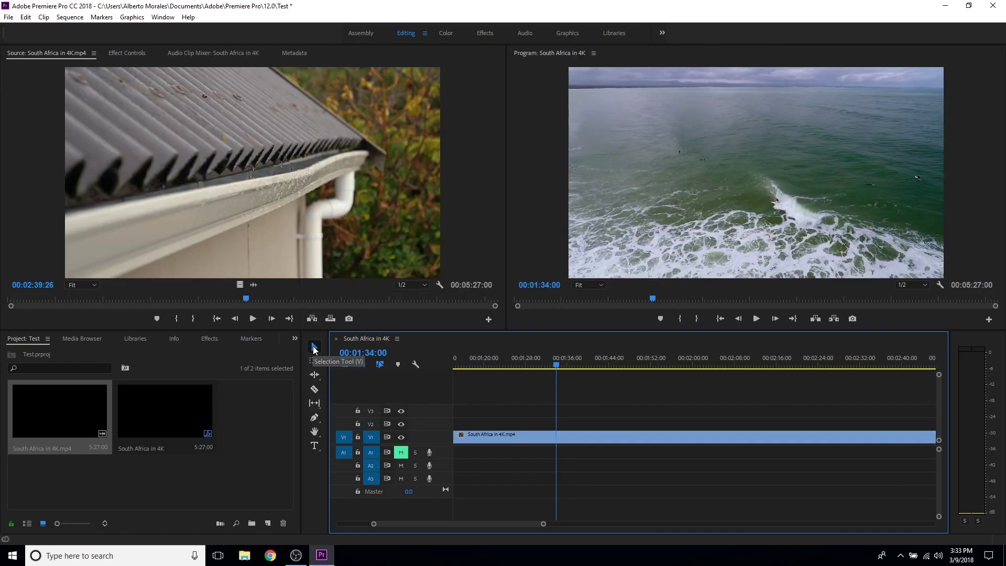
{"action": "left_click", "coordinate": [556, 437]}
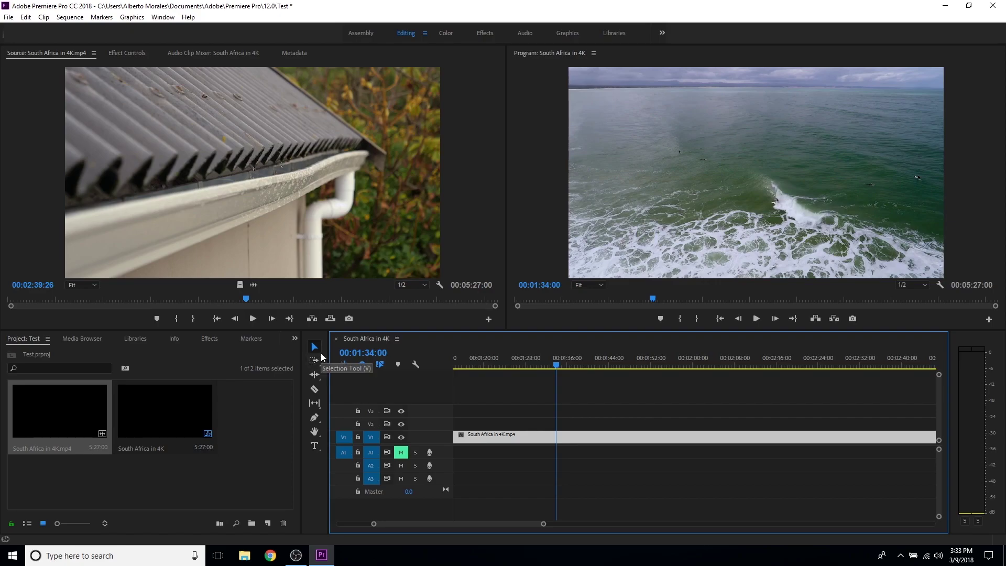
Step: Cut the V1 clip at six points with the Razor tool
{"action": "left_click", "coordinate": [316, 389]}
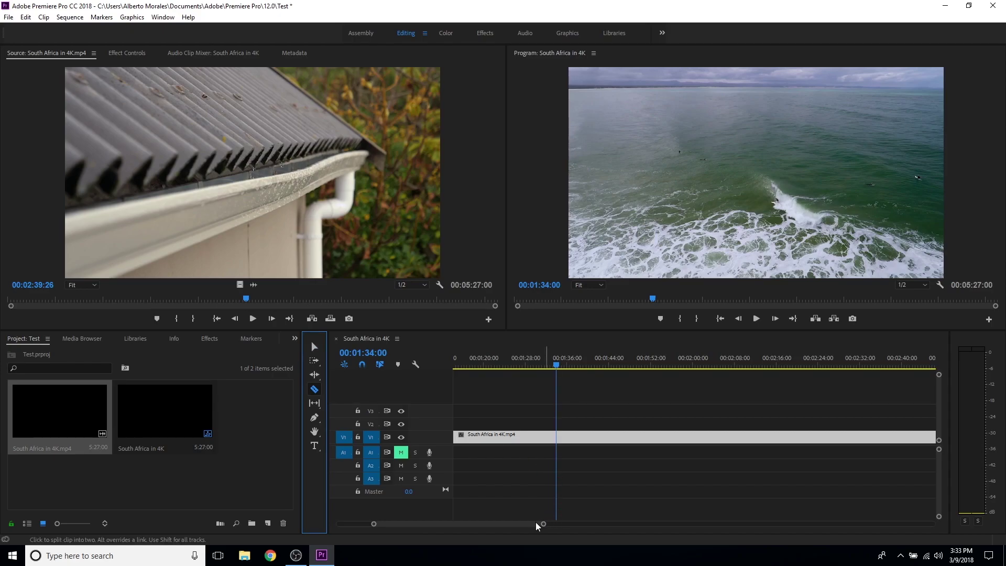
{"action": "left_click_drag", "start_coordinate": [524, 522], "coordinate": [529, 522]}
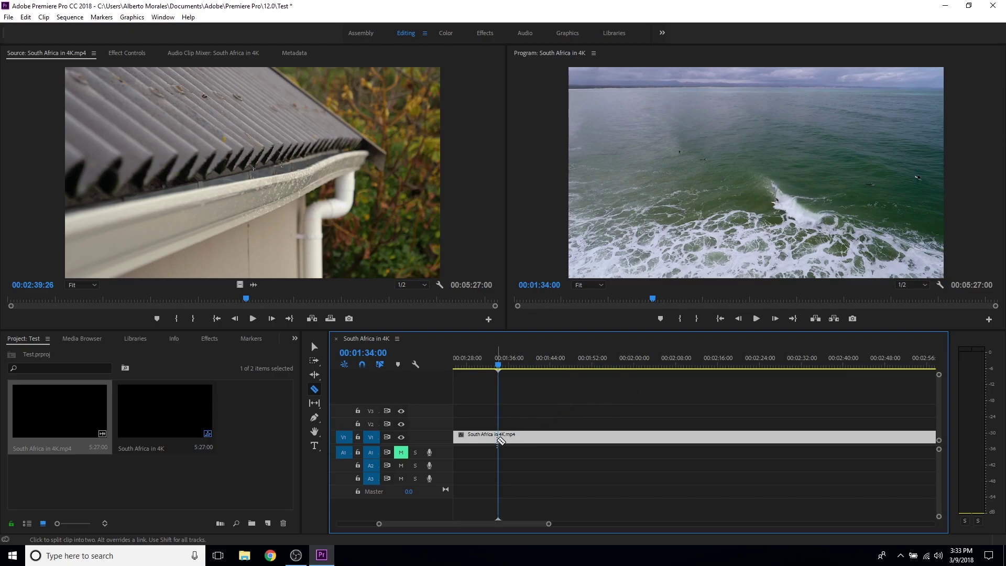
{"action": "left_click", "coordinate": [498, 440]}
{"action": "left_click", "coordinate": [526, 440]}
{"action": "left_click", "coordinate": [557, 440]}
{"action": "left_click", "coordinate": [586, 441]}
{"action": "left_click", "coordinate": [607, 440]}
{"action": "left_click", "coordinate": [634, 441]}
Step: Delete the short piece after the first cut and close the gap it left
{"action": "key", "text": "v"}
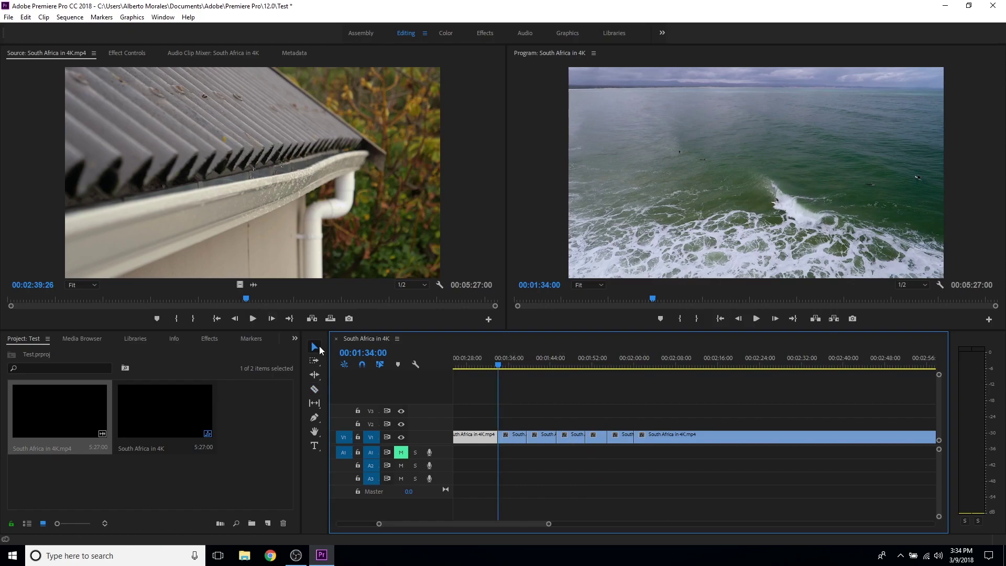
{"action": "left_click", "coordinate": [521, 437]}
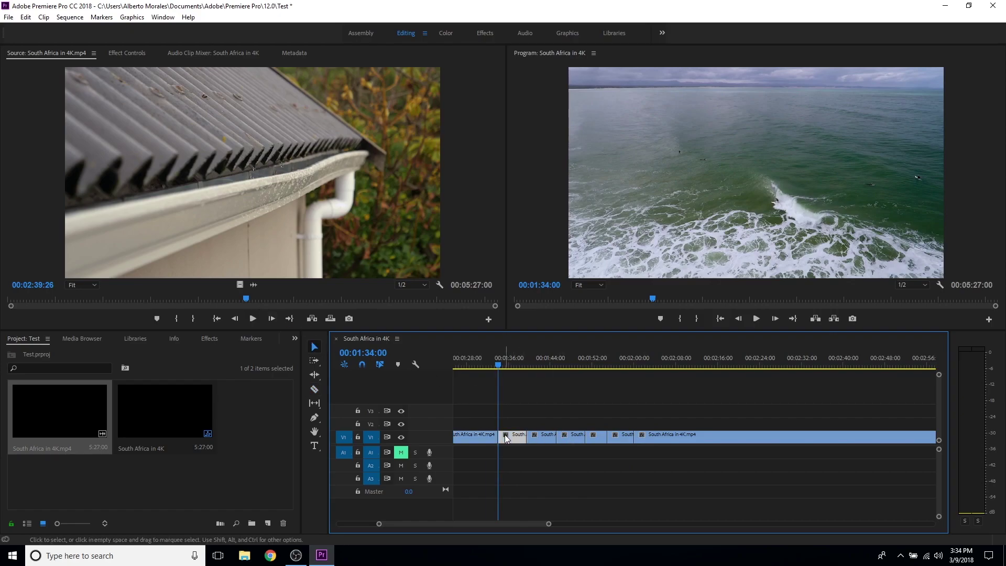
{"action": "key", "text": "Delete"}
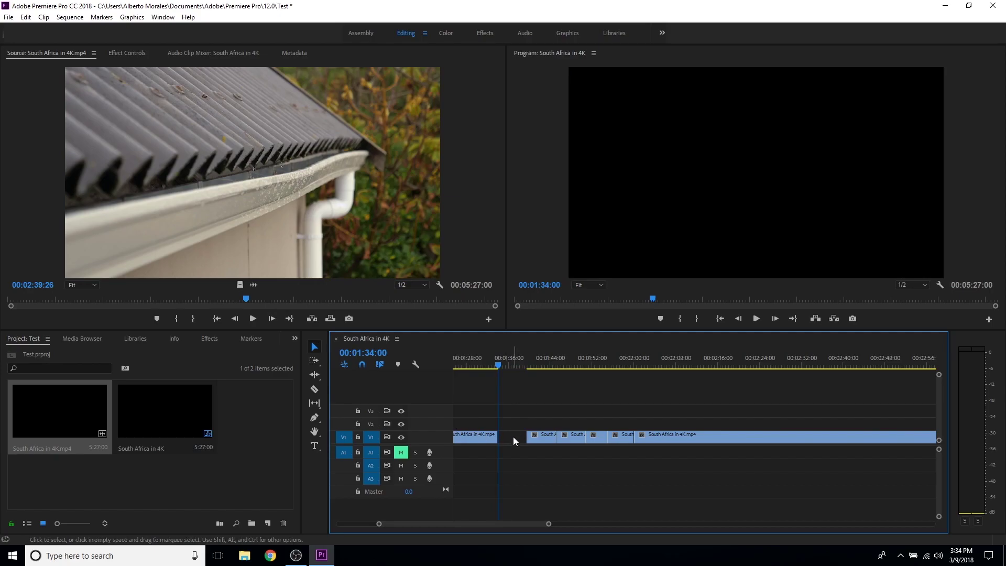
{"action": "key", "text": "Delete"}
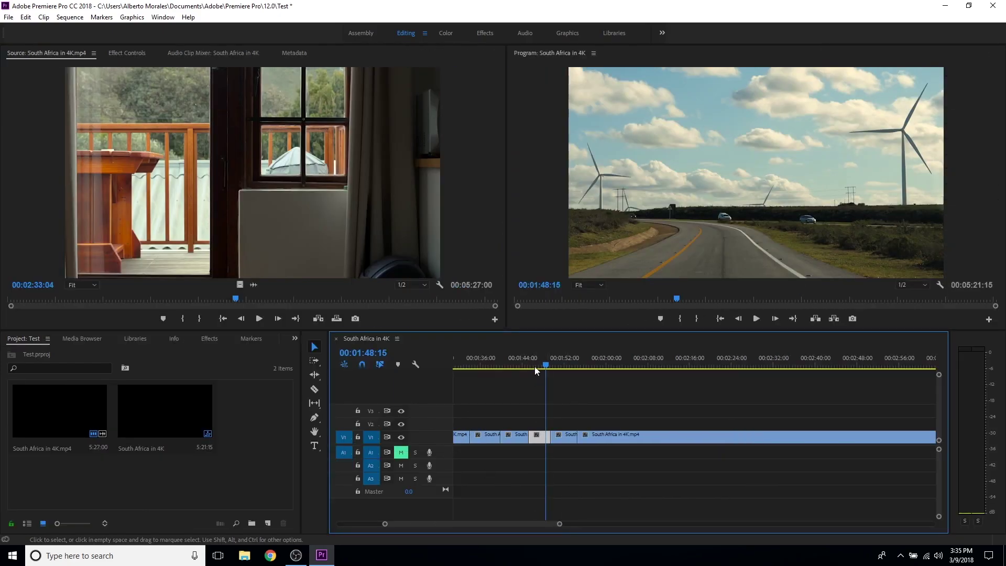
Step: Open the wind-turbine piece and browse to Video Effects > Color Correction
{"action": "double_click", "coordinate": [537, 437]}
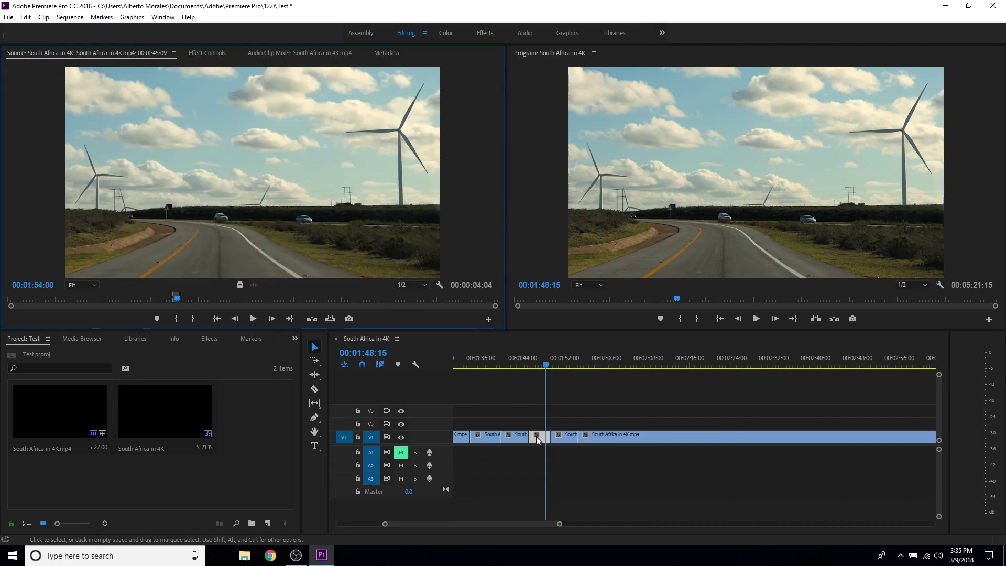
{"action": "left_click", "coordinate": [209, 340]}
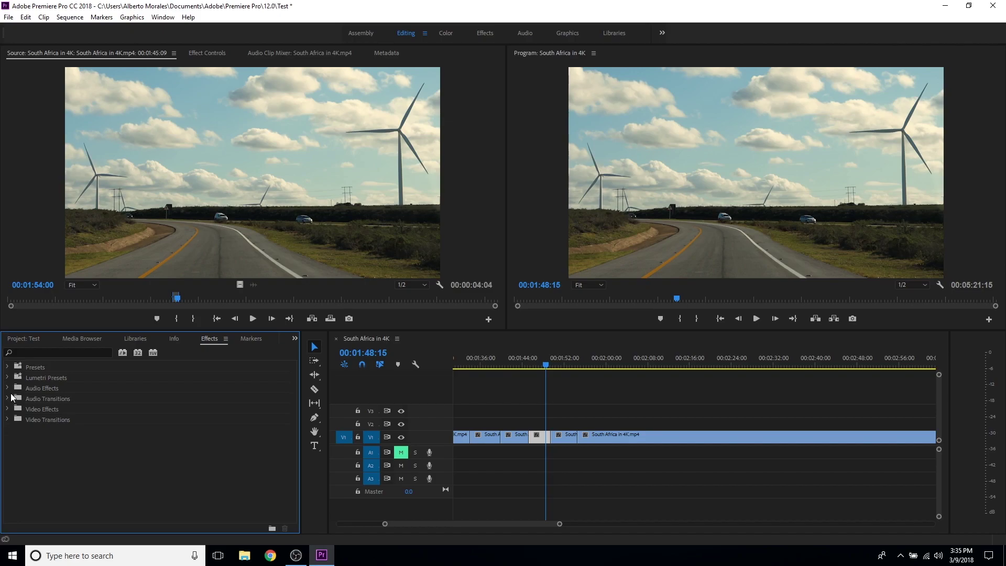
{"action": "left_click", "coordinate": [8, 410]}
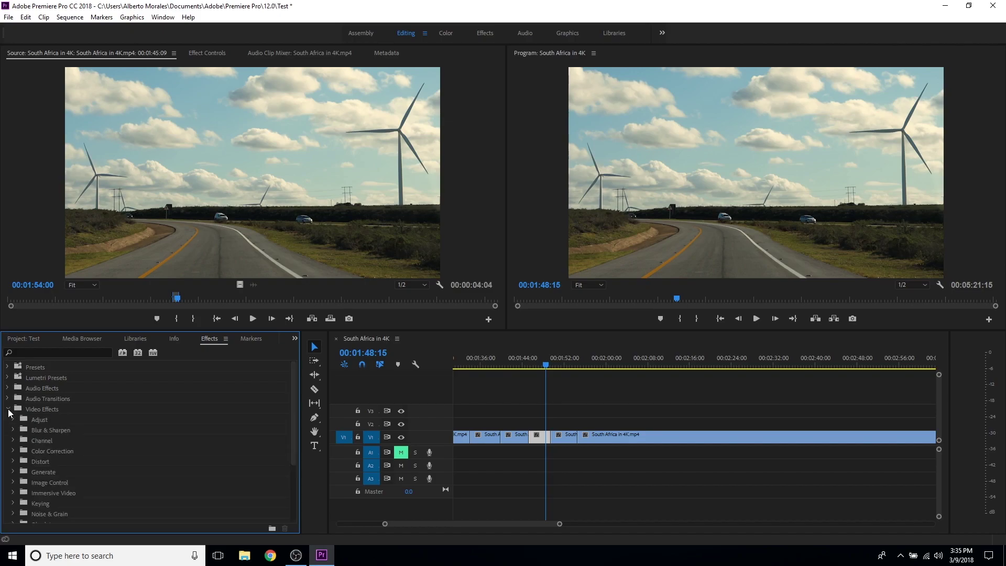
{"action": "left_click", "coordinate": [8, 409]}
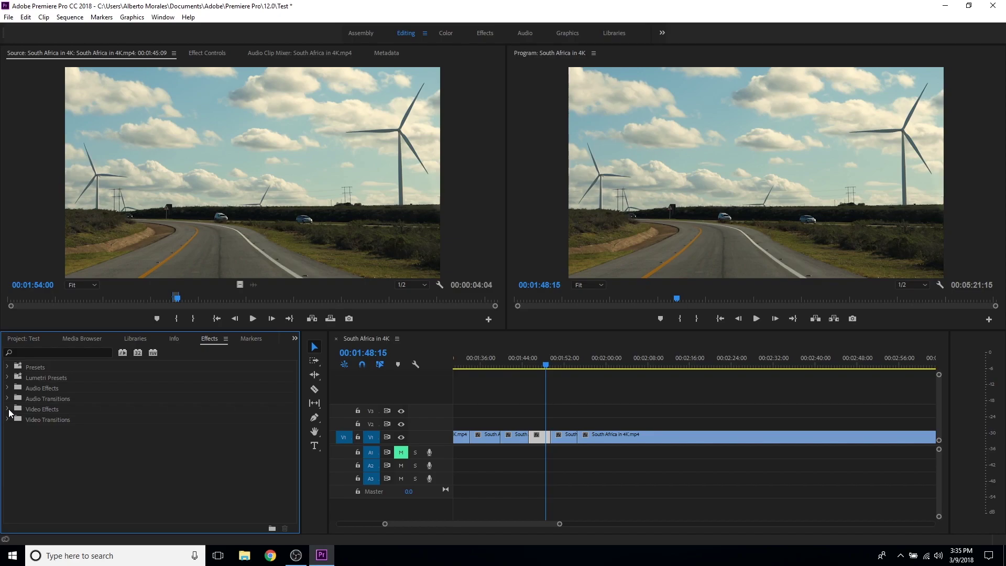
{"action": "left_click", "coordinate": [7, 411]}
{"action": "double_click", "coordinate": [32, 451]}
{"action": "scroll", "coordinate": [33, 432], "scroll_direction": "down", "scroll_amount": 3}
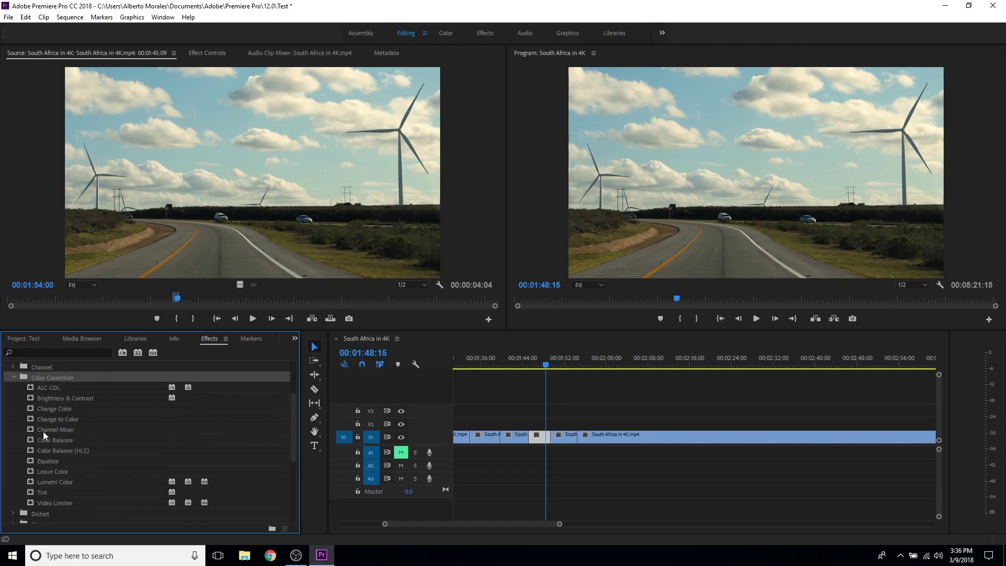
Step: Apply Brightness & Contrast to the turbine clip and set Brightness to 19.0
{"action": "left_click", "coordinate": [54, 398]}
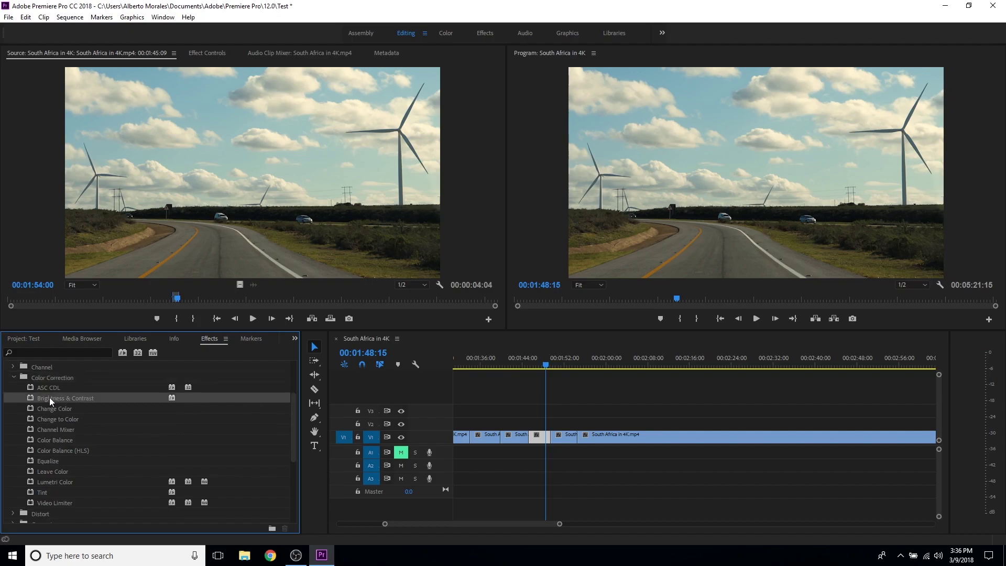
{"action": "left_click_drag", "start_coordinate": [40, 398], "coordinate": [536, 436]}
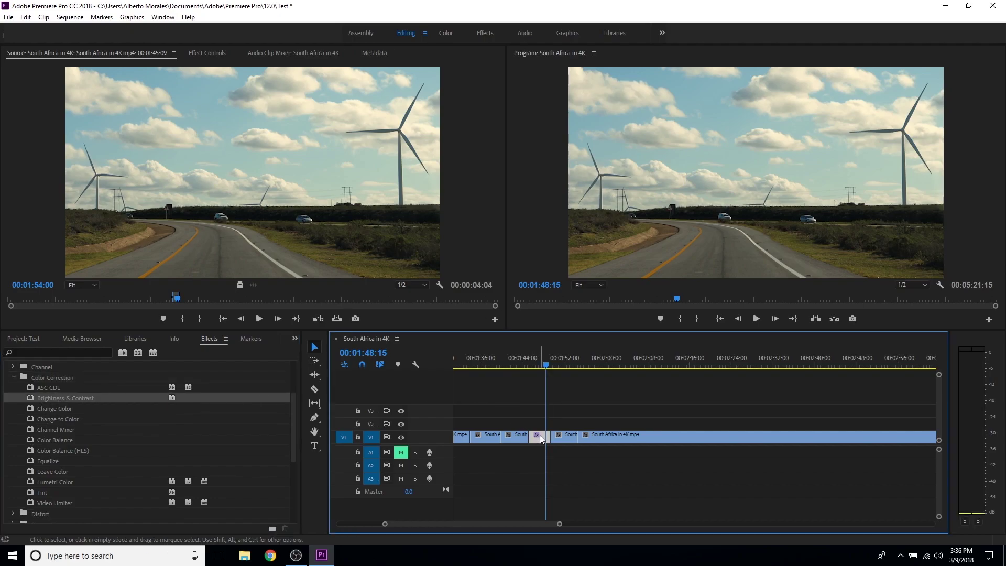
{"action": "left_click", "coordinate": [208, 54]}
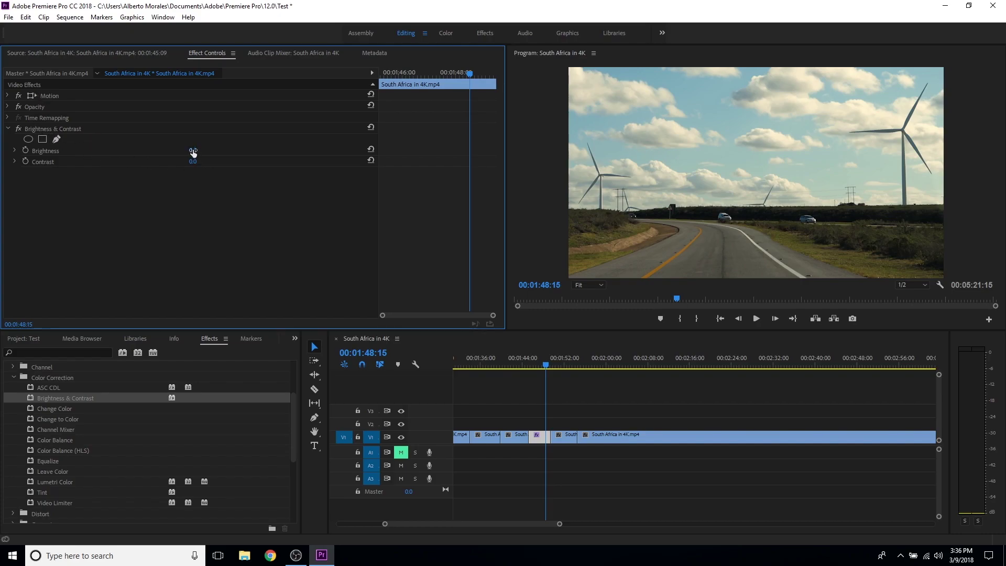
{"action": "mouse_move", "coordinate": [193, 151]}
{"action": "left_mouse_down"}
{"action": "mouse_move", "coordinate": [204, 161]}
{"action": "mouse_move", "coordinate": [179, 162]}
{"action": "left_mouse_up"}
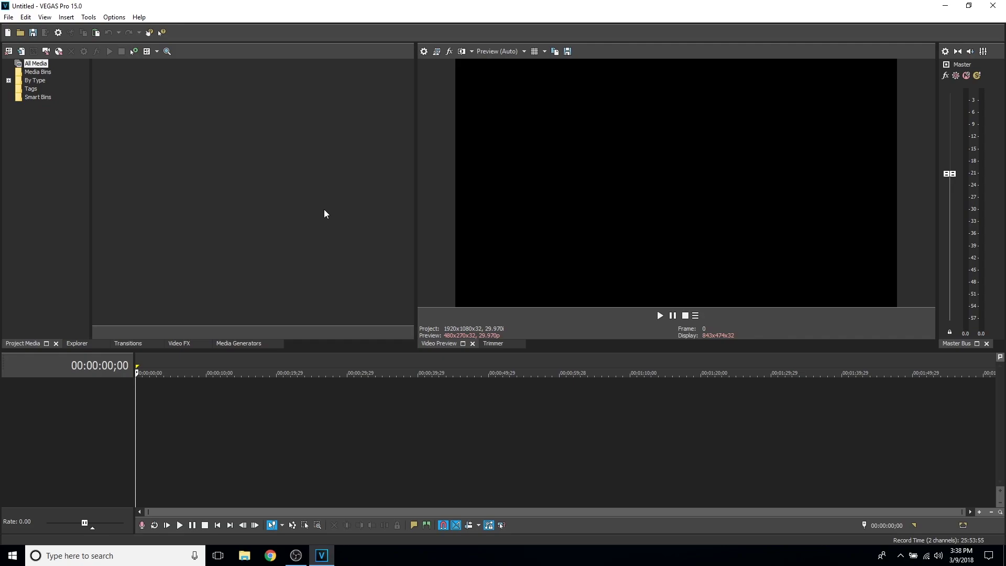
Step: Start a new VEGAS Pro project, accepting the default settings
{"action": "left_click", "coordinate": [8, 17]}
{"action": "left_click", "coordinate": [31, 28]}
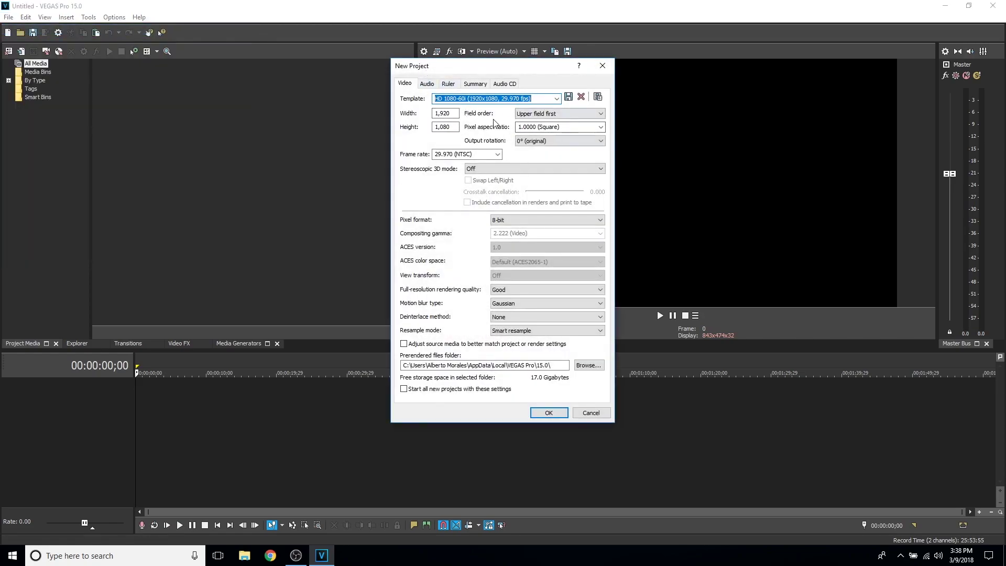
{"action": "left_click", "coordinate": [549, 411]}
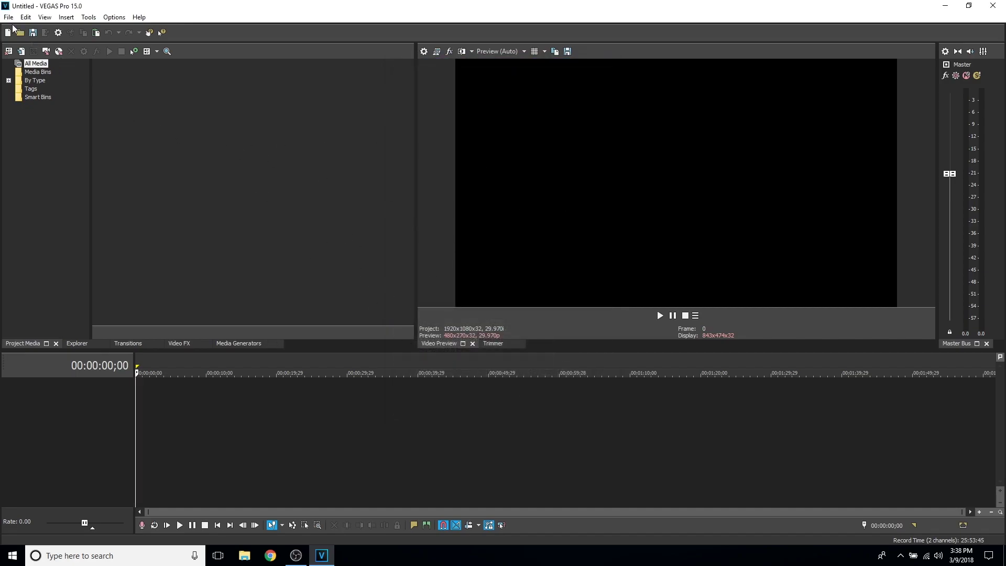
Step: Import the South Africa in 4K file onto the timeline and match project settings to 2560x1440
{"action": "left_click", "coordinate": [21, 53]}
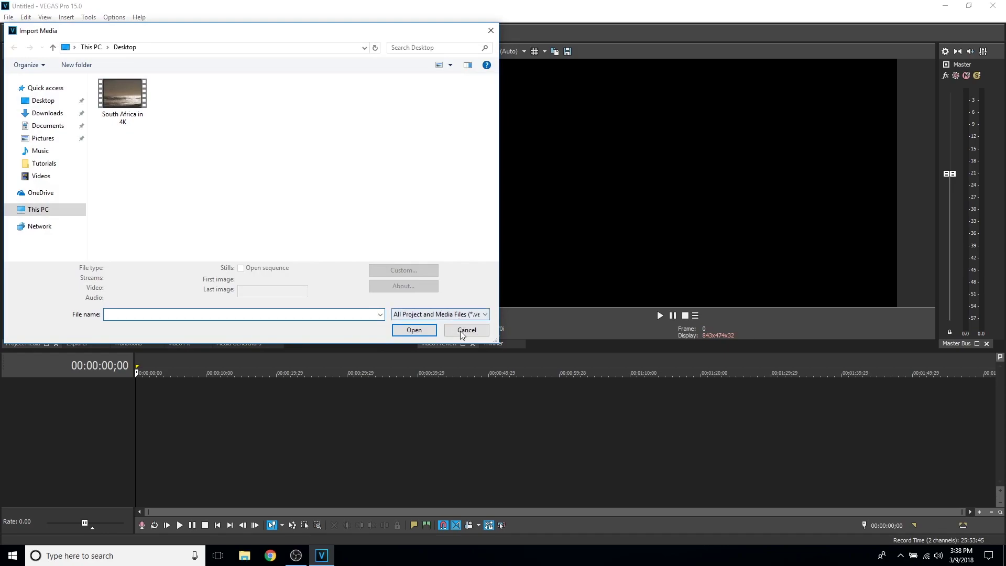
{"action": "left_click", "coordinate": [461, 331]}
{"action": "left_click", "coordinate": [8, 17]}
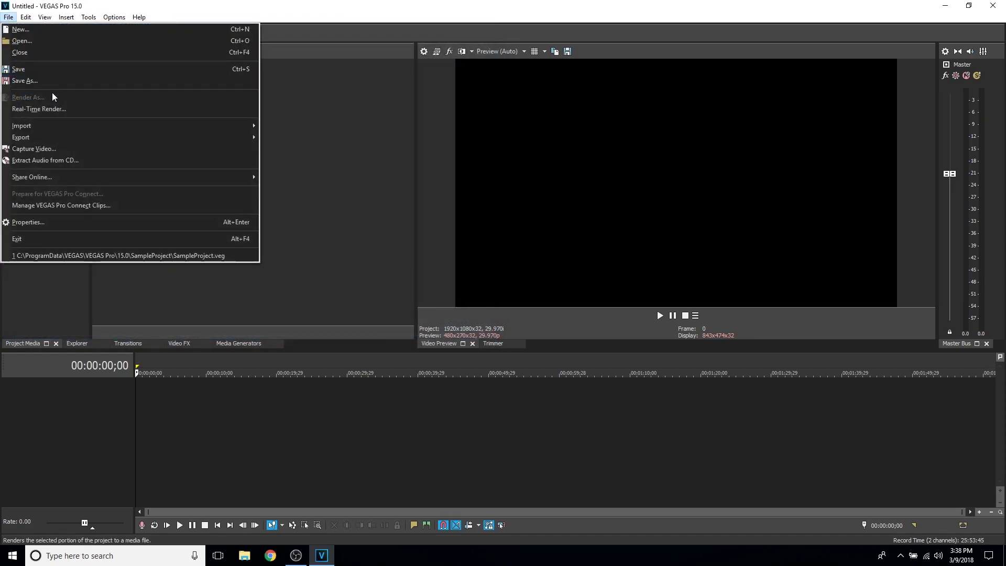
{"action": "left_click", "coordinate": [277, 105]}
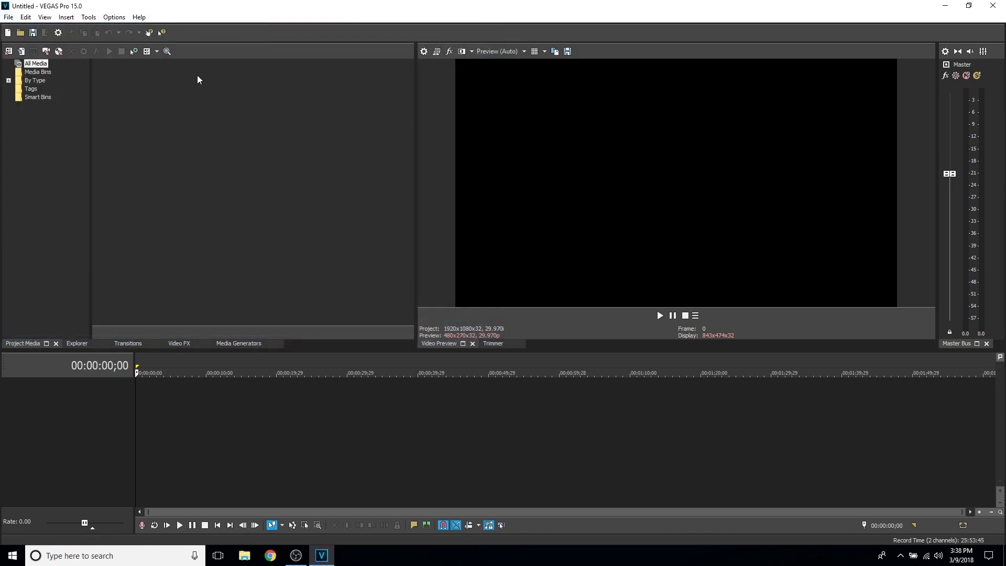
{"action": "left_click", "coordinate": [22, 52]}
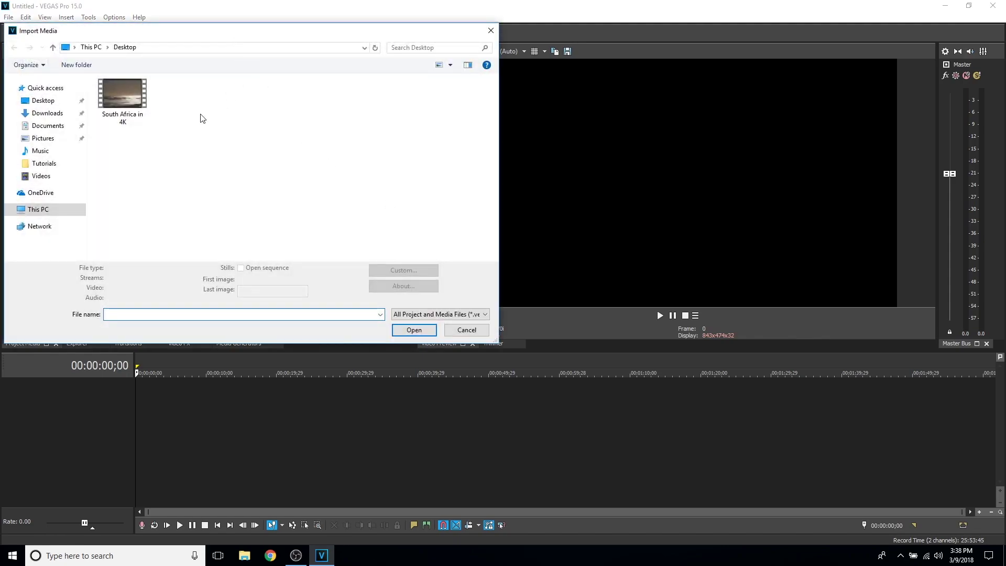
{"action": "left_click", "coordinate": [131, 105]}
{"action": "double_click", "coordinate": [124, 99]}
{"action": "left_click_drag", "start_coordinate": [120, 92], "coordinate": [141, 400]}
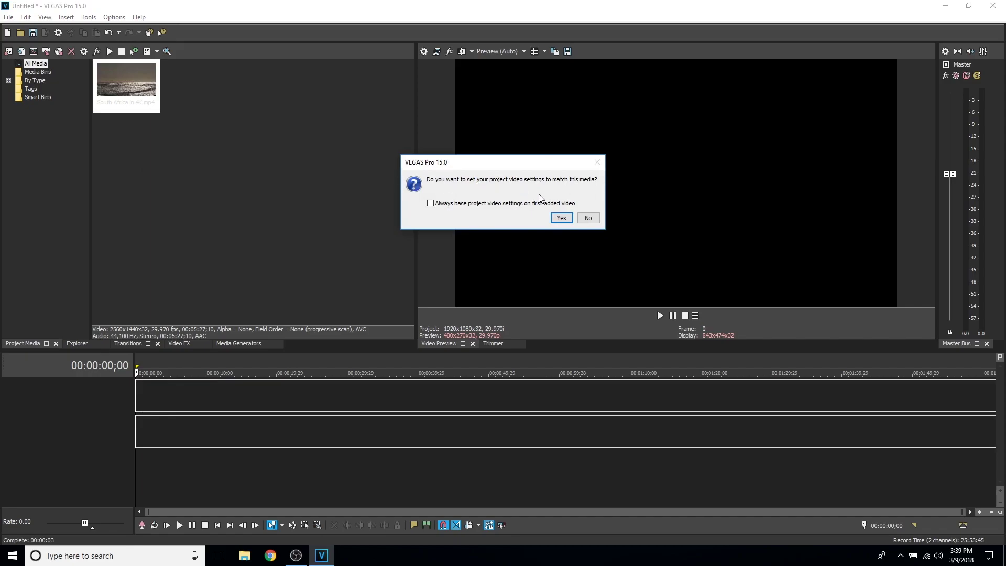
{"action": "left_click", "coordinate": [561, 216]}
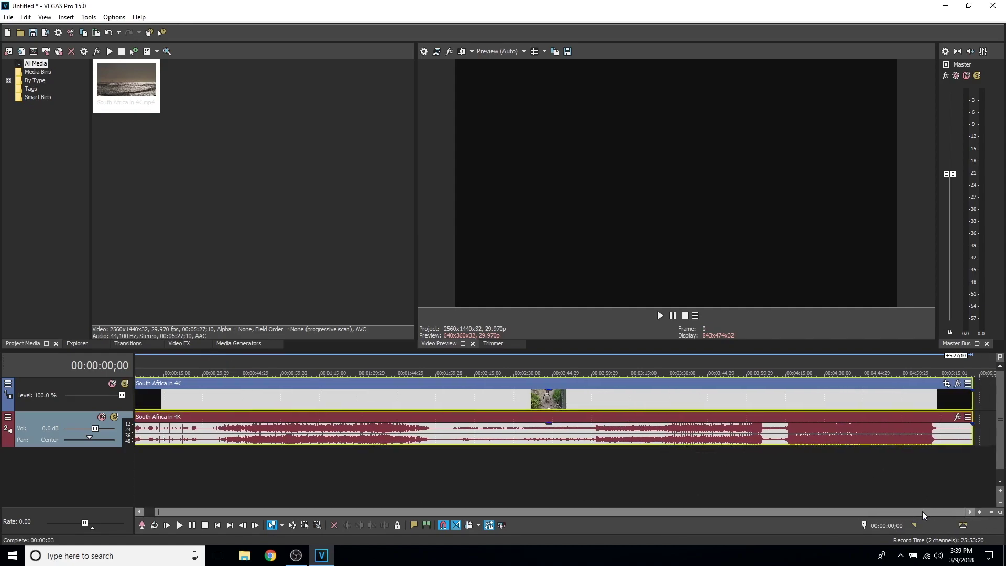
Step: Separate the video event from its audio and slide the video about 9 seconds later
{"action": "left_click_drag", "start_coordinate": [965, 511], "coordinate": [483, 507]}
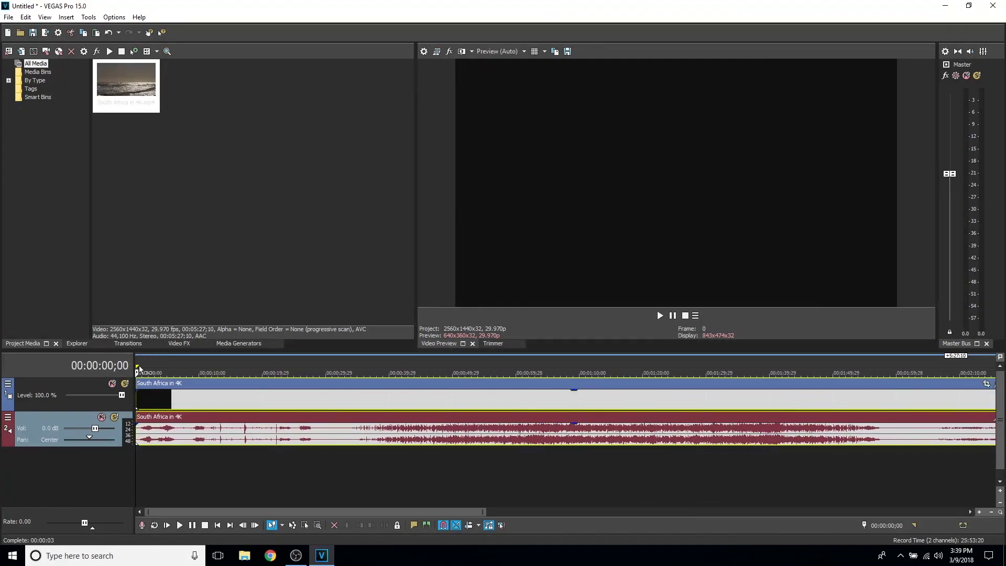
{"action": "left_click_drag", "start_coordinate": [138, 372], "coordinate": [162, 372]}
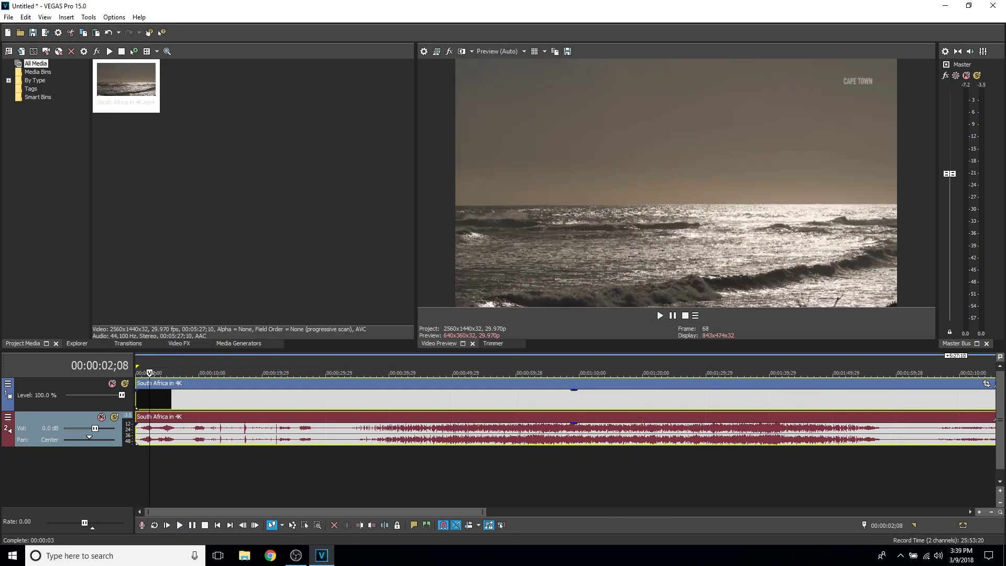
{"action": "right_click", "coordinate": [202, 395]}
{"action": "left_click", "coordinate": [396, 342]}
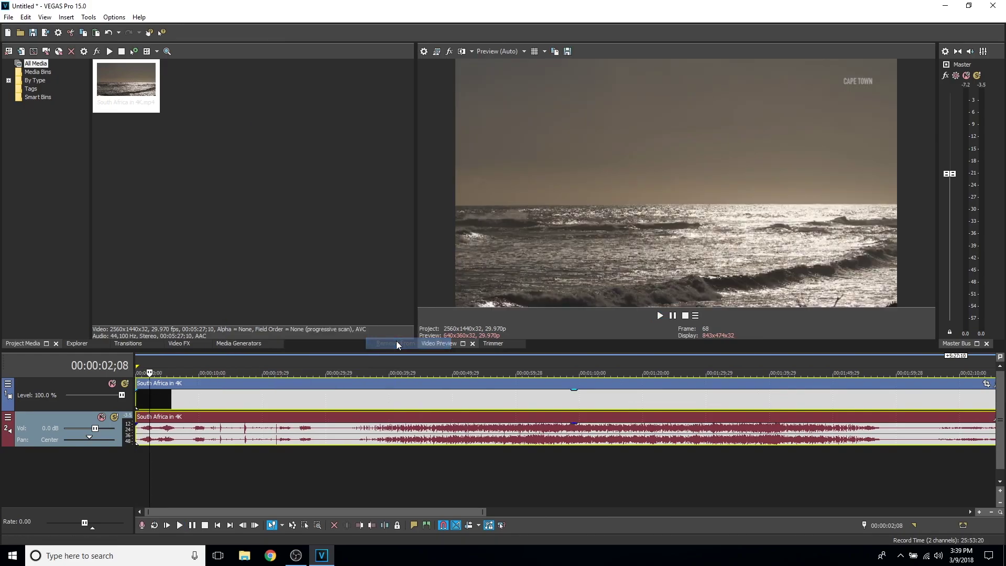
{"action": "left_click", "coordinate": [261, 455]}
{"action": "left_click_drag", "start_coordinate": [248, 387], "coordinate": [171, 419]}
Step: Mute the audio, play and stop on the beach shot at 00:00:59;06, then unmute it
{"action": "left_click", "coordinate": [204, 418]}
{"action": "left_click", "coordinate": [200, 414]}
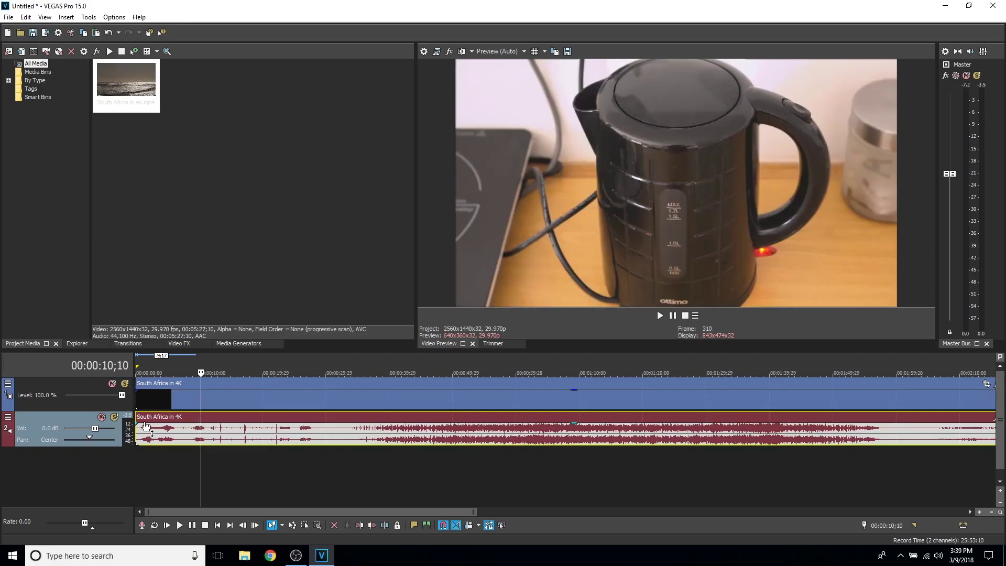
{"action": "left_click", "coordinate": [101, 416]}
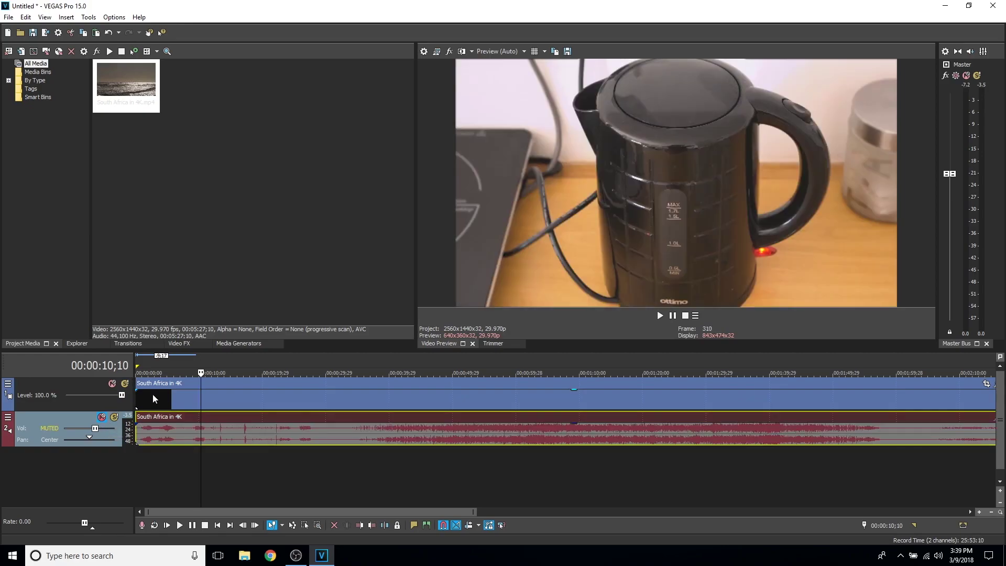
{"action": "key", "text": "space"}
{"action": "left_click", "coordinate": [510, 386]}
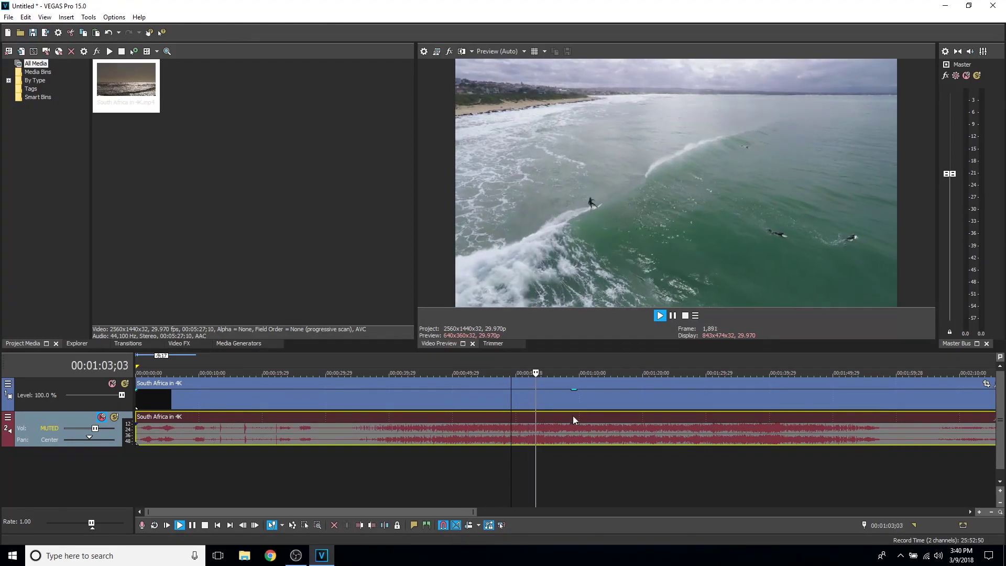
{"action": "key", "text": "space"}
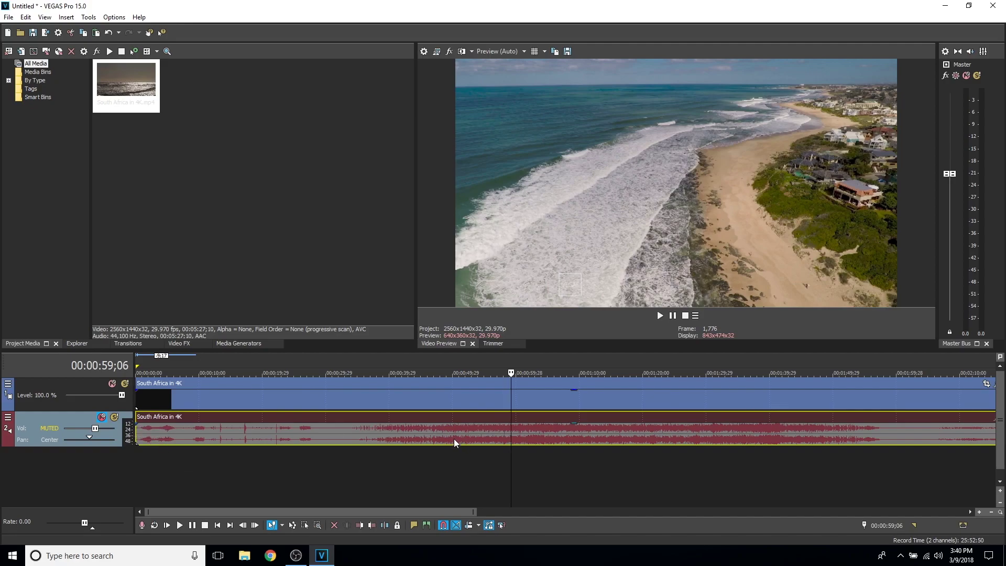
{"action": "left_click", "coordinate": [114, 418]}
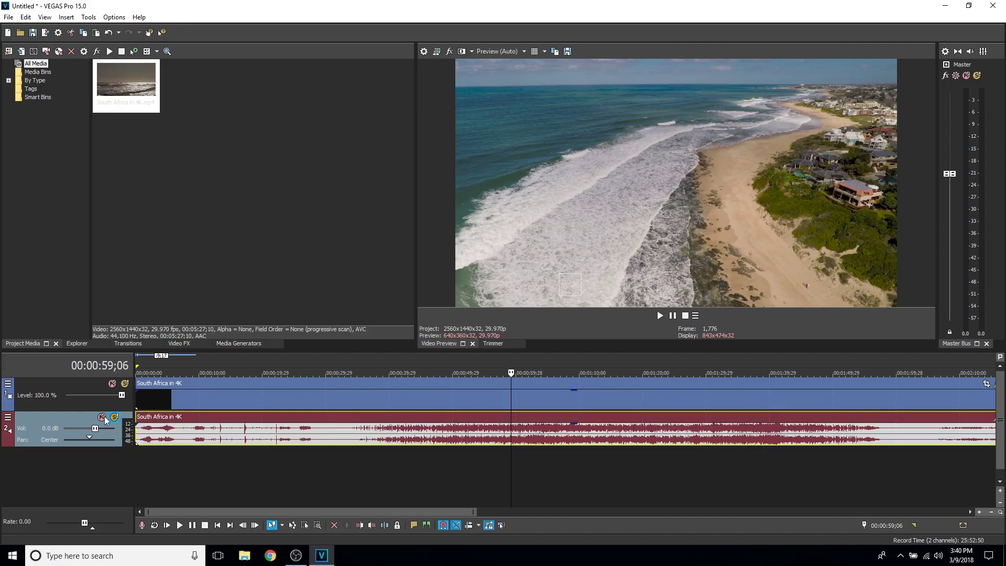
Step: Mute the audio track again and split the video clip at the cursor near 00:00:59
{"action": "left_click", "coordinate": [102, 417]}
{"action": "left_click", "coordinate": [103, 405]}
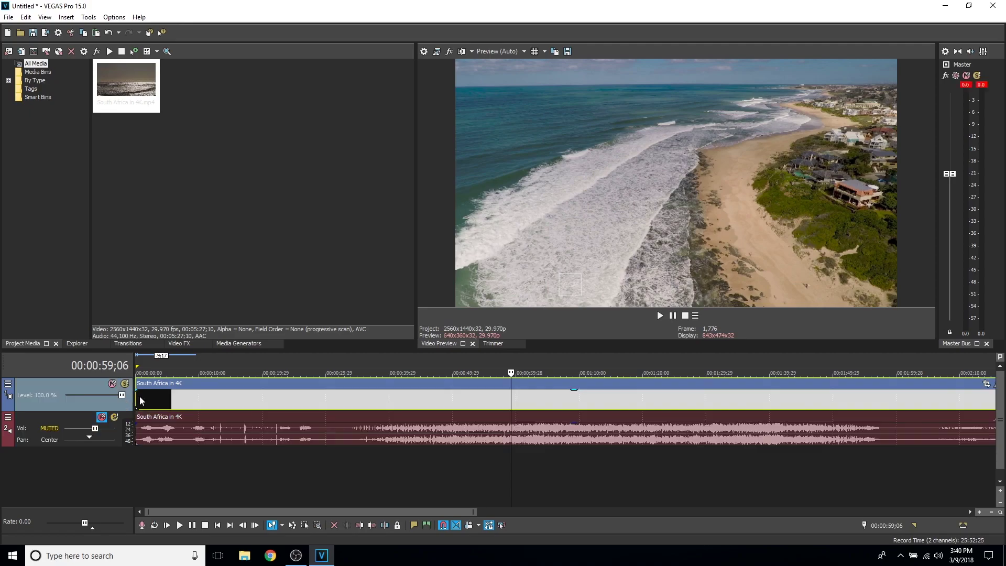
{"action": "mouse_move", "coordinate": [121, 395]}
{"action": "left_mouse_down"}
{"action": "mouse_move", "coordinate": [76, 398]}
{"action": "mouse_move", "coordinate": [123, 396]}
{"action": "left_mouse_up"}
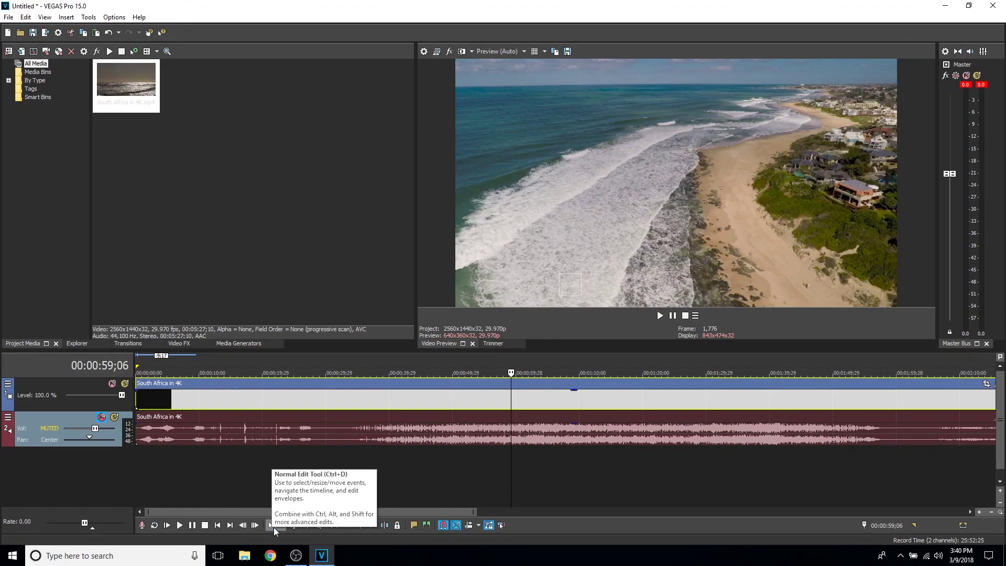
{"action": "left_click", "coordinate": [385, 525]}
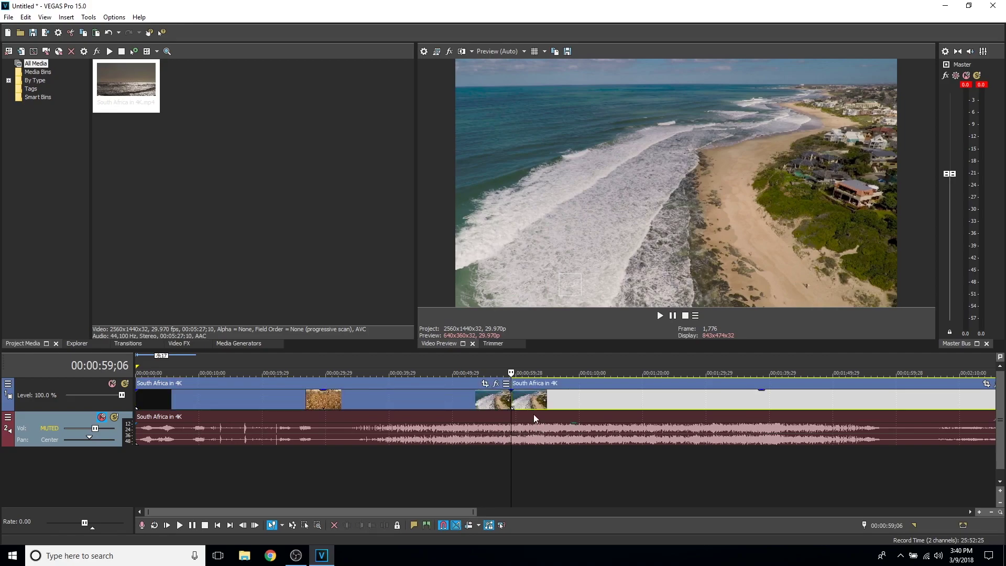
Step: Zoom the timeline in around the new cut
{"action": "scroll", "coordinate": [384, 515], "scroll_direction": "up", "scroll_amount": 2}
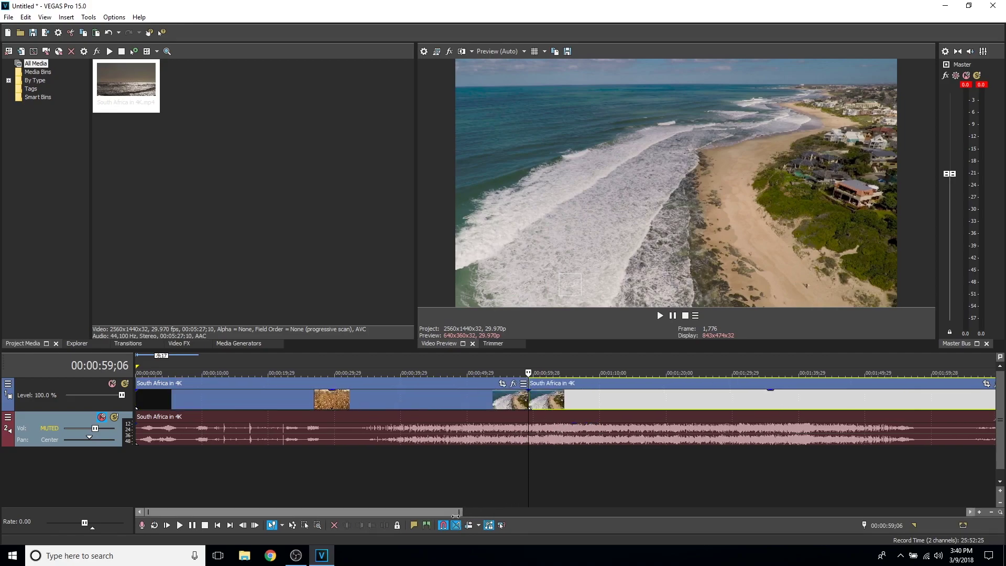
{"action": "scroll", "coordinate": [385, 515], "scroll_direction": "down", "scroll_amount": 2}
{"action": "scroll", "coordinate": [452, 406], "scroll_direction": "up", "scroll_amount": 2}
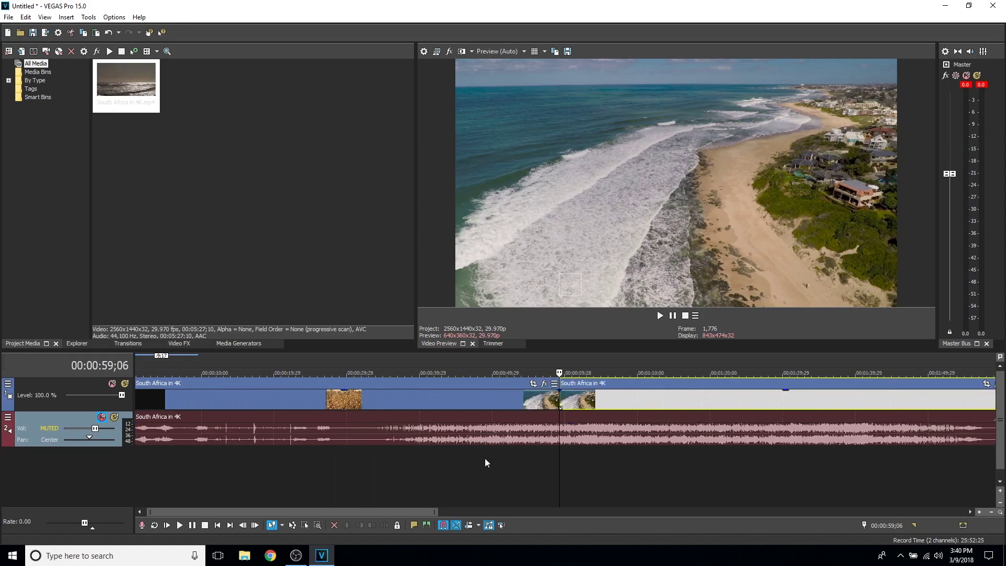
{"action": "left_click_drag", "start_coordinate": [413, 509], "coordinate": [456, 509]}
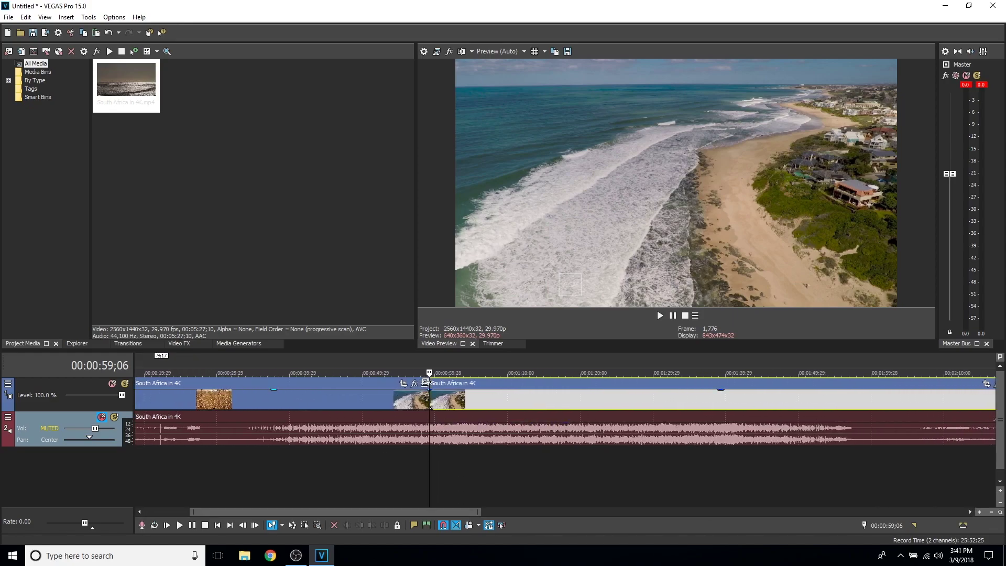
{"action": "left_click_drag", "start_coordinate": [479, 511], "coordinate": [342, 511]}
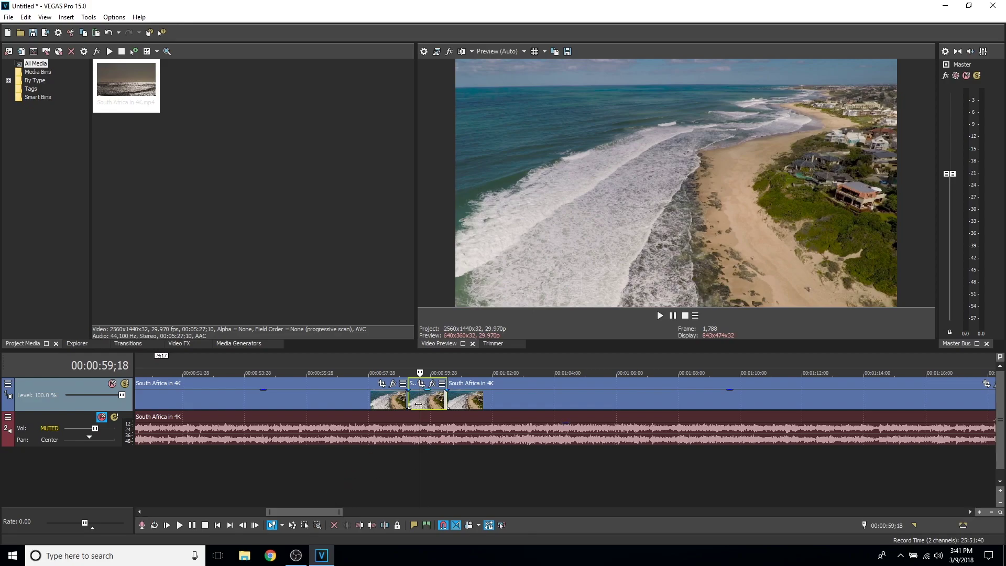
{"action": "left_click_drag", "start_coordinate": [309, 513], "coordinate": [313, 513]}
Step: Crop the clip to about 1919×1080, shift toward the beach houses, and tilt it 2.2°
{"action": "left_click", "coordinate": [366, 383]}
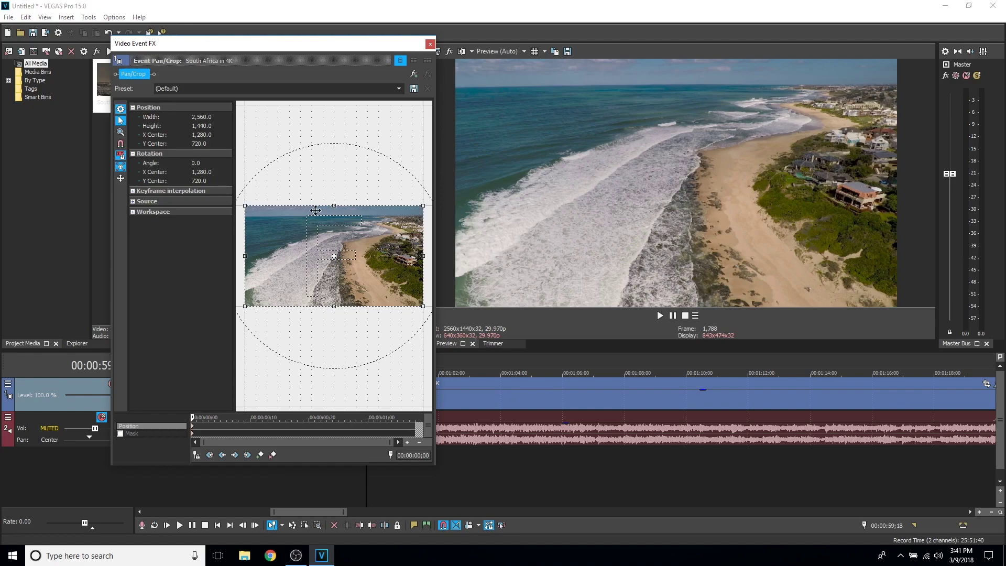
{"action": "left_click_drag", "start_coordinate": [245, 207], "coordinate": [267, 218]}
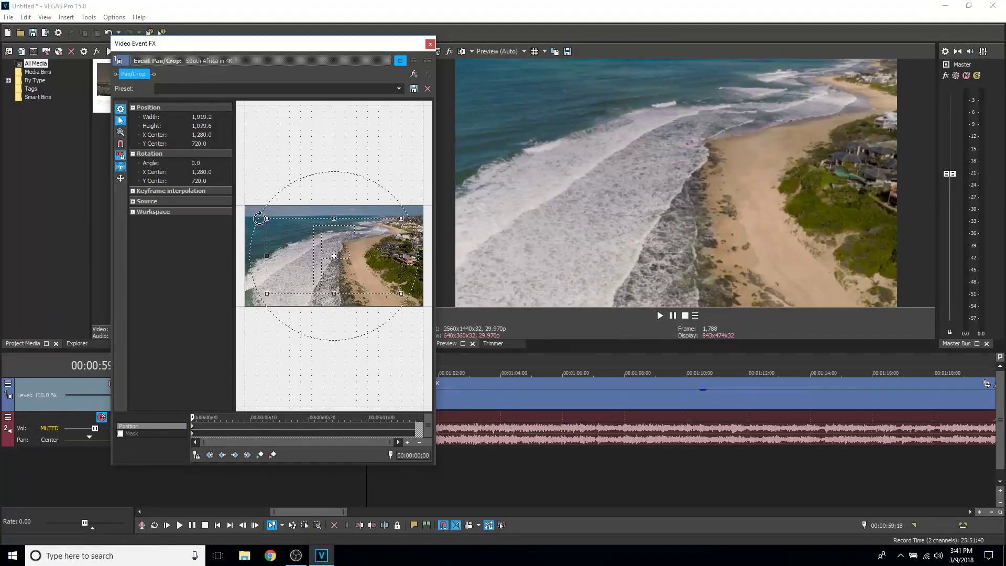
{"action": "left_click_drag", "start_coordinate": [322, 255], "coordinate": [342, 246]}
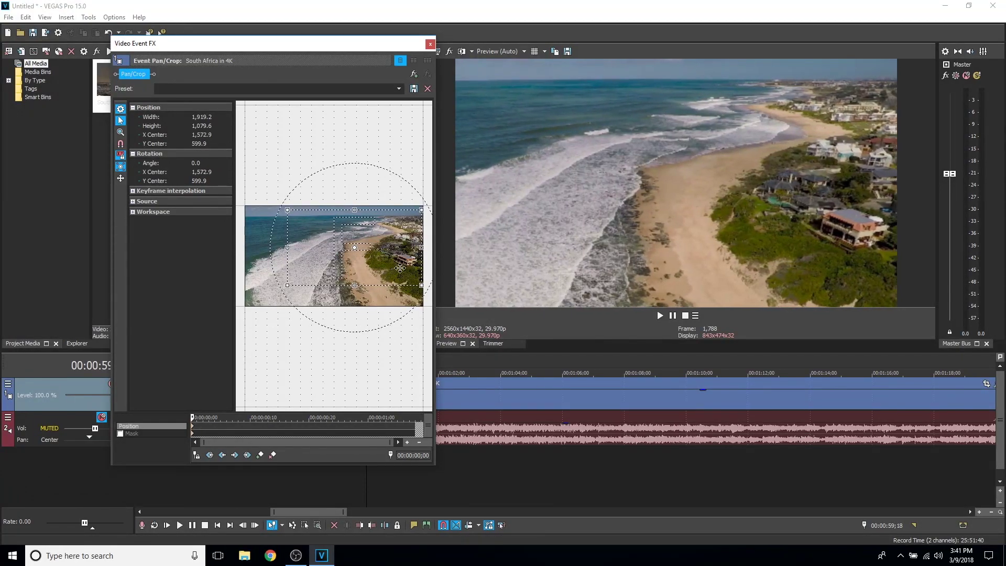
{"action": "left_click_drag", "start_coordinate": [422, 198], "coordinate": [419, 209]}
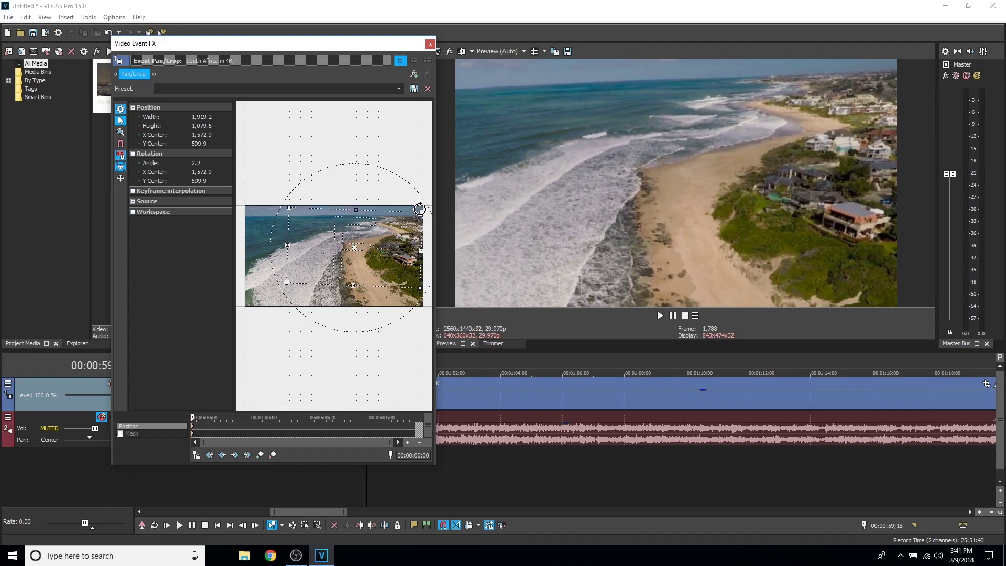
{"action": "key", "text": "Escape"}
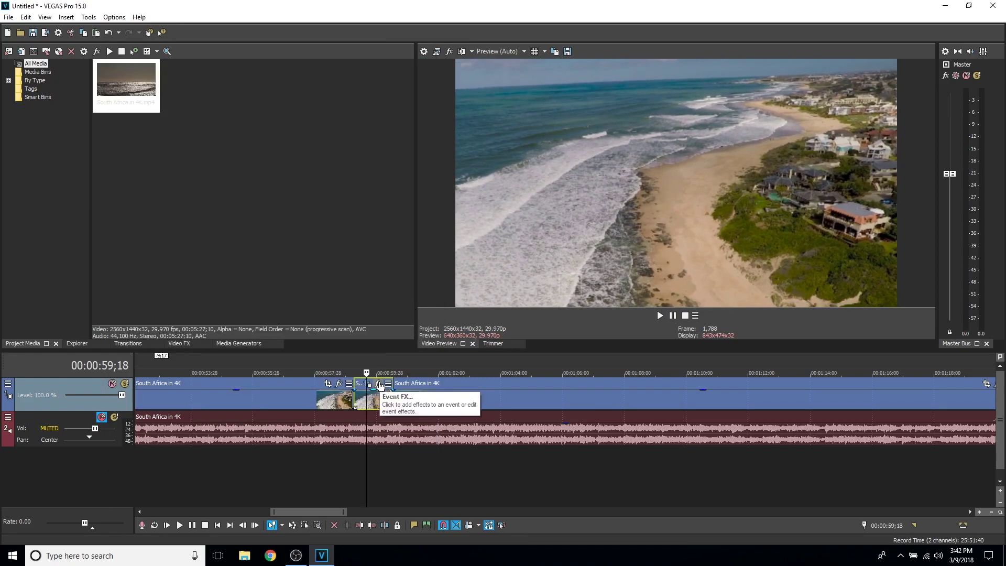
Step: Add the VEGAS Brightness and Contrast and Color Corrector effects to the beach clip
{"action": "left_click", "coordinate": [379, 385]}
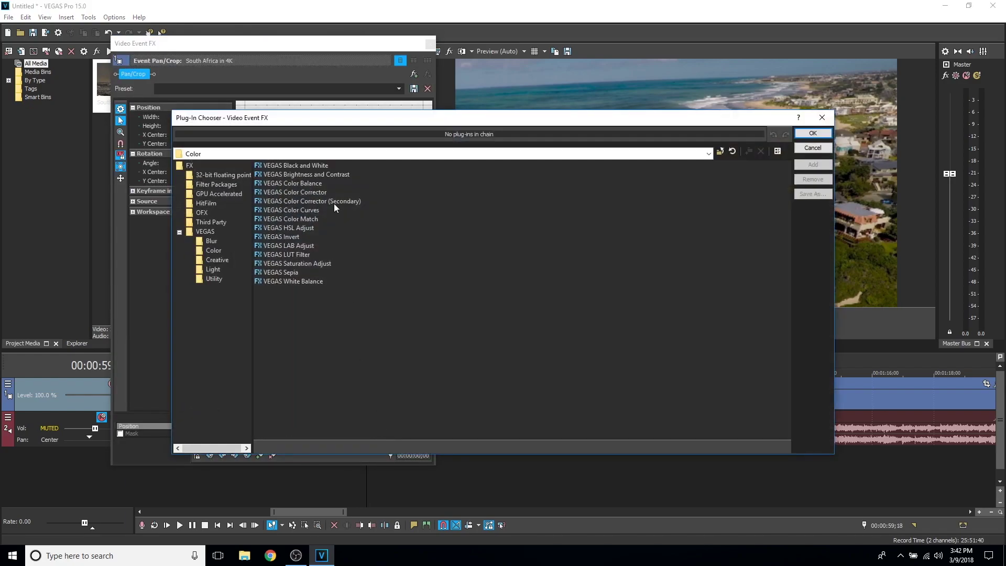
{"action": "left_click", "coordinate": [225, 187]}
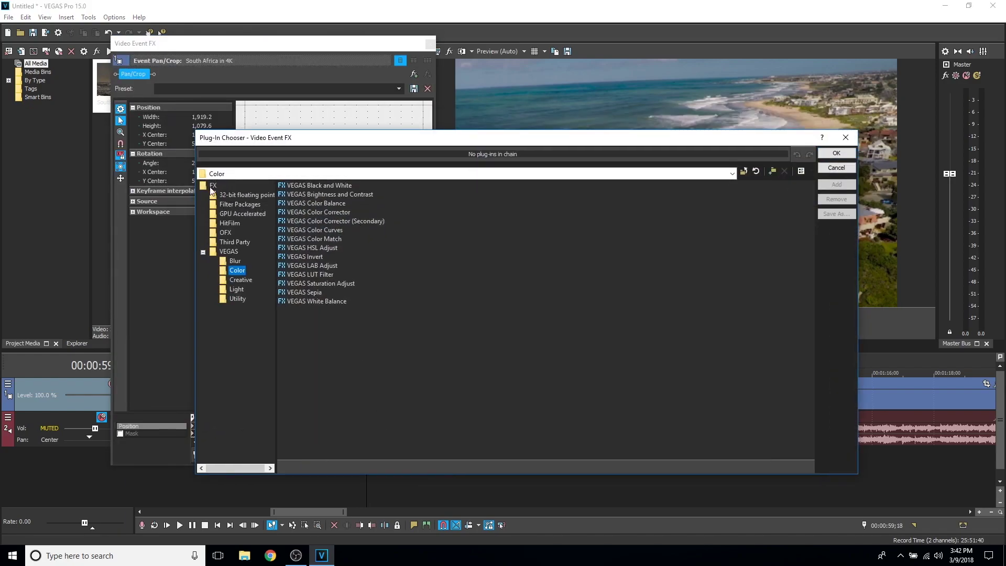
{"action": "left_click", "coordinate": [224, 252]}
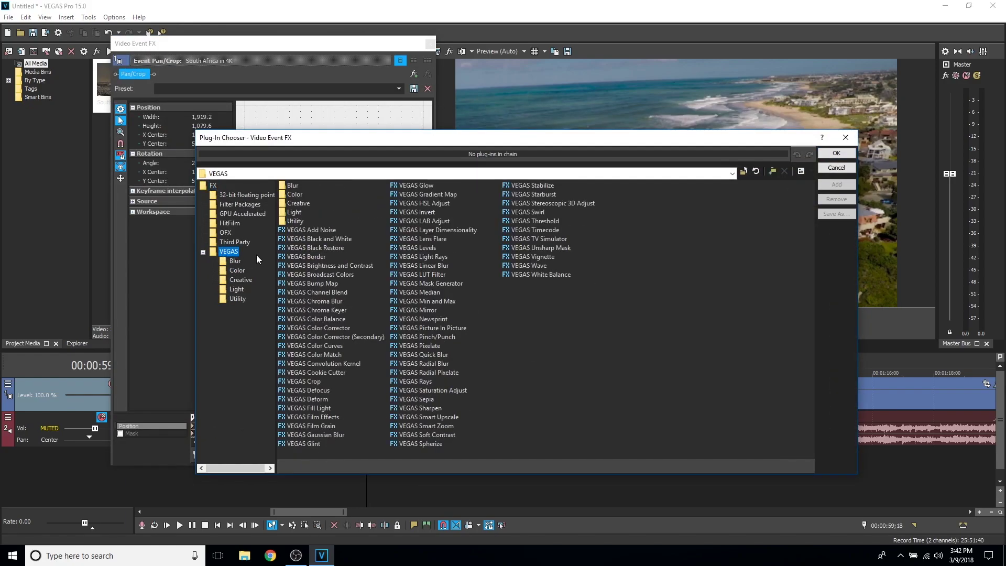
{"action": "left_click", "coordinate": [330, 266]}
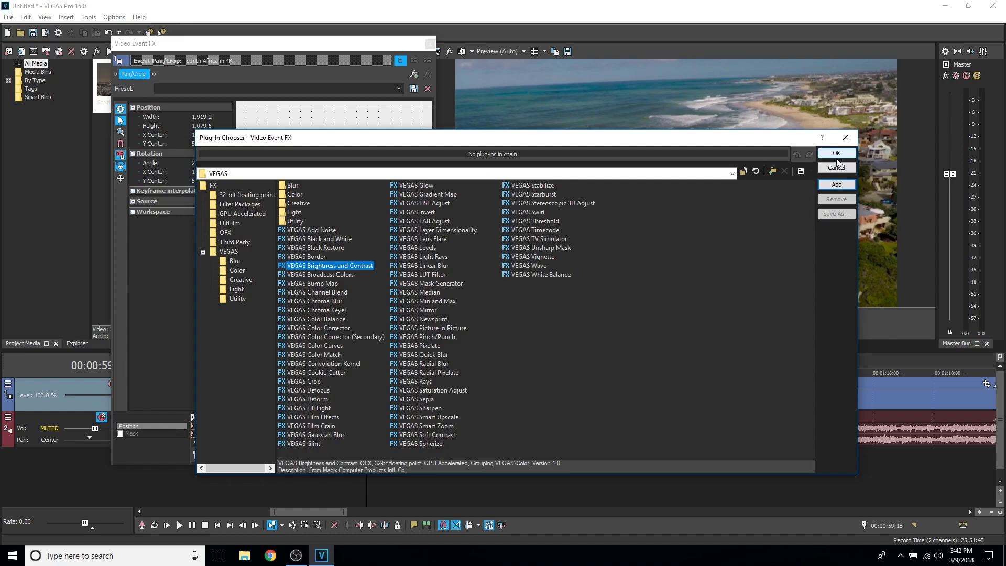
{"action": "left_click", "coordinate": [836, 185]}
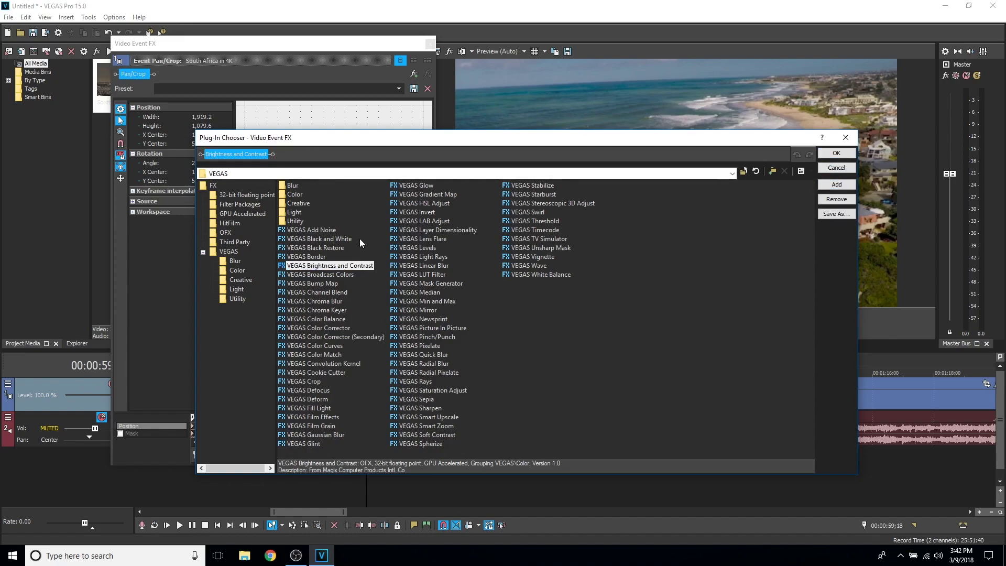
{"action": "left_click", "coordinate": [338, 327]}
{"action": "left_click", "coordinate": [836, 185]}
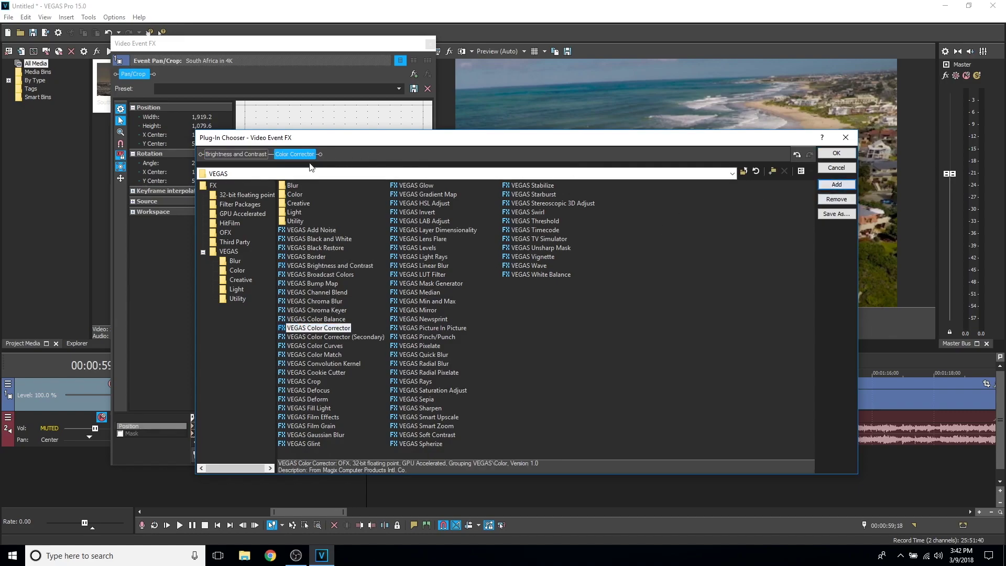
{"action": "left_click", "coordinate": [238, 154]}
{"action": "left_click", "coordinate": [291, 155]}
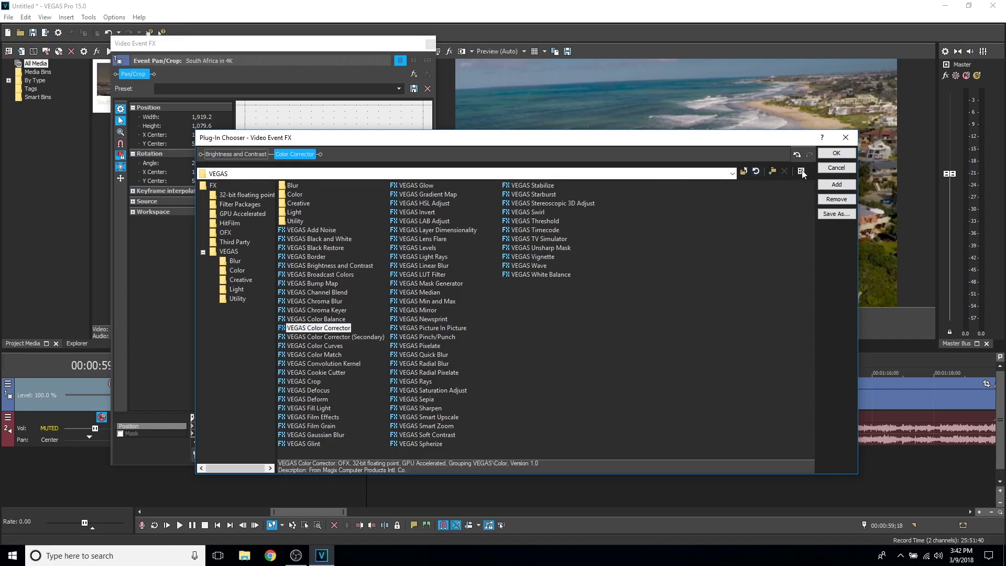
{"action": "left_click", "coordinate": [833, 153]}
{"action": "left_click", "coordinate": [176, 91]}
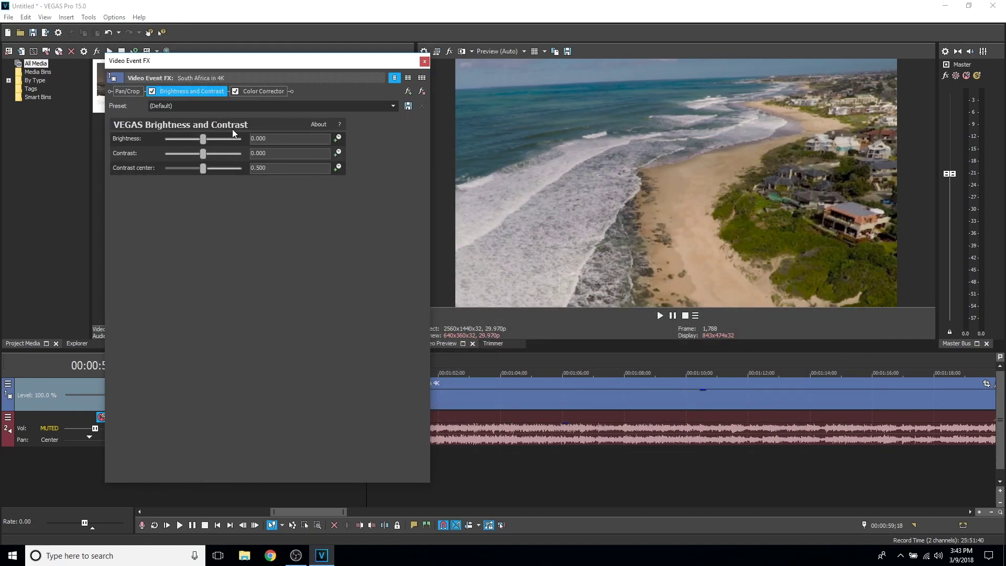
Step: Raise Brightness and Contrast brightness slightly to 0.116 and close the FX window
{"action": "left_click", "coordinate": [259, 91]}
{"action": "left_click", "coordinate": [191, 90]}
{"action": "left_click_drag", "start_coordinate": [204, 141], "coordinate": [209, 141]}
{"action": "key", "text": "Escape"}
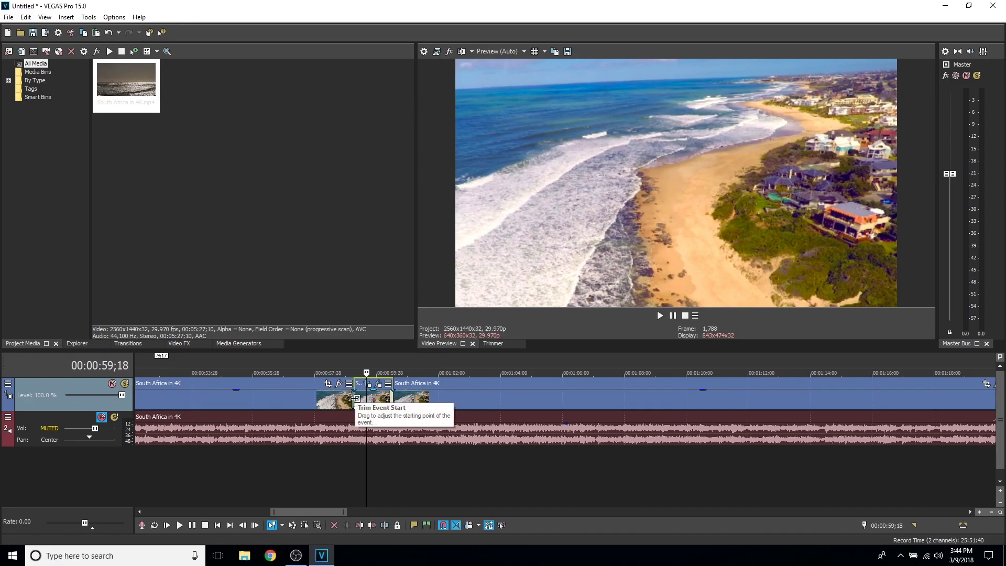
Step: Overlap the clip edge with its neighbour for a crossfade and lower the later clip's opacity to 71%
{"action": "mouse_move", "coordinate": [355, 398]}
{"action": "left_mouse_down"}
{"action": "mouse_move", "coordinate": [337, 393]}
{"action": "mouse_move", "coordinate": [367, 399]}
{"action": "mouse_move", "coordinate": [329, 396]}
{"action": "left_mouse_up"}
{"action": "key", "text": "space"}
{"action": "key", "text": "space"}
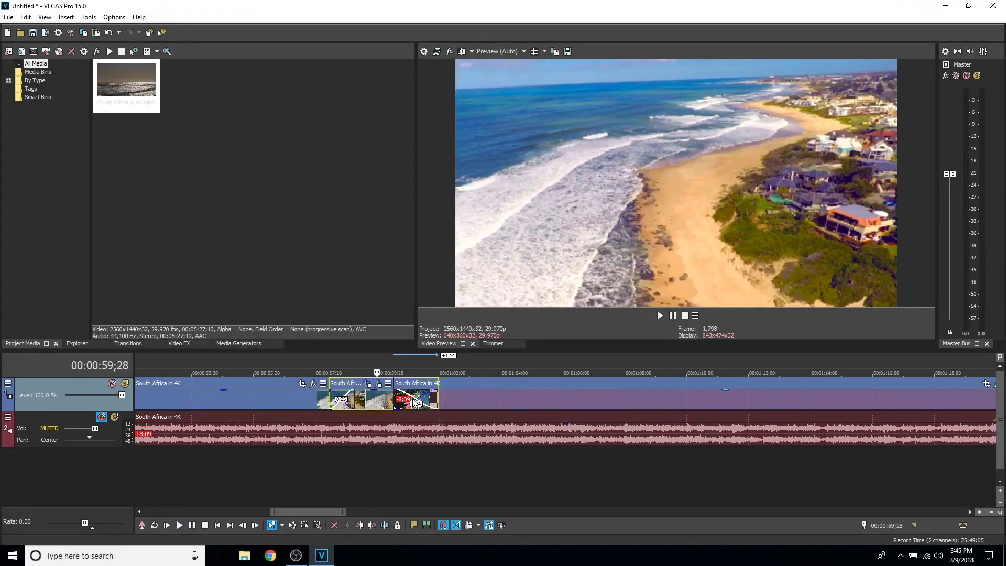
{"action": "left_click", "coordinate": [414, 403]}
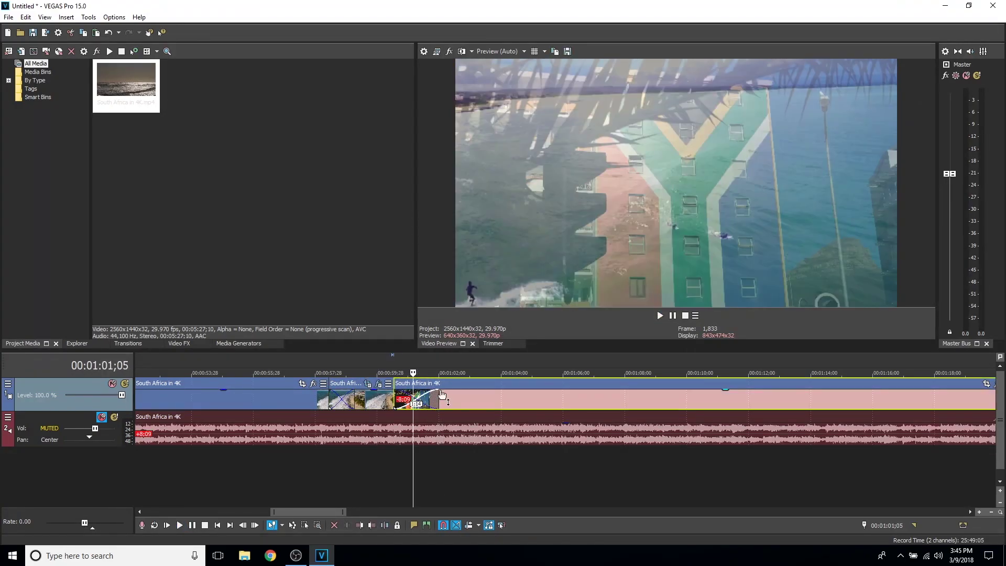
{"action": "left_click_drag", "start_coordinate": [442, 394], "coordinate": [438, 400]}
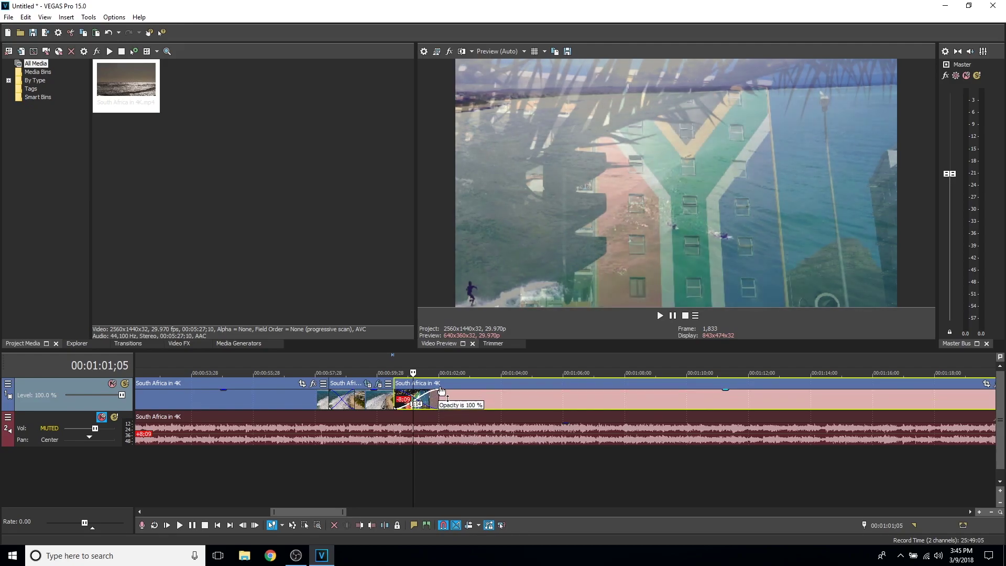
Step: Review the crossfade, stopping on the South Africa in 4K title, then select the final clip
{"action": "left_click", "coordinate": [406, 398]}
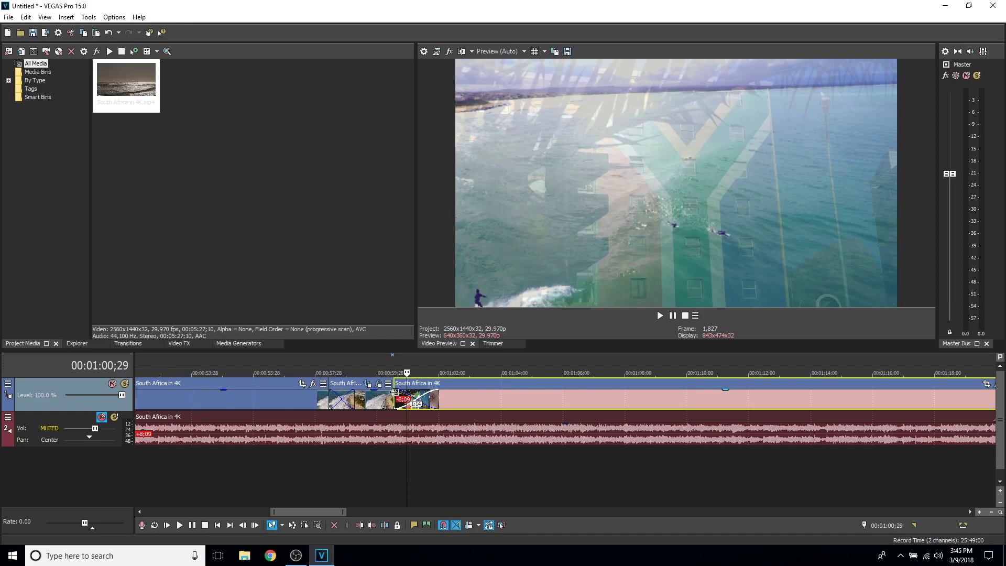
{"action": "left_click", "coordinate": [393, 392]}
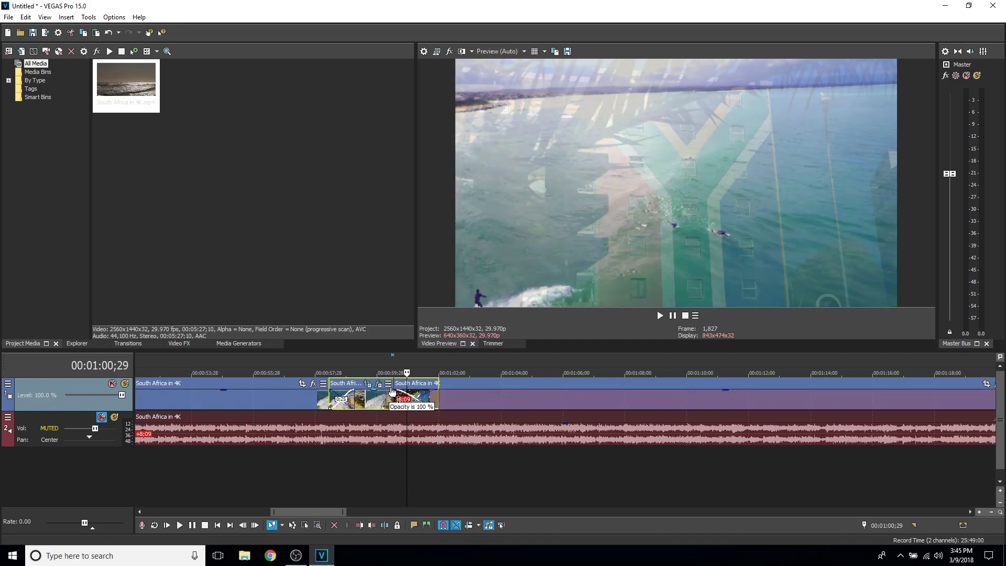
{"action": "key", "text": "j"}
{"action": "key", "text": "j"}
{"action": "key", "text": "j"}
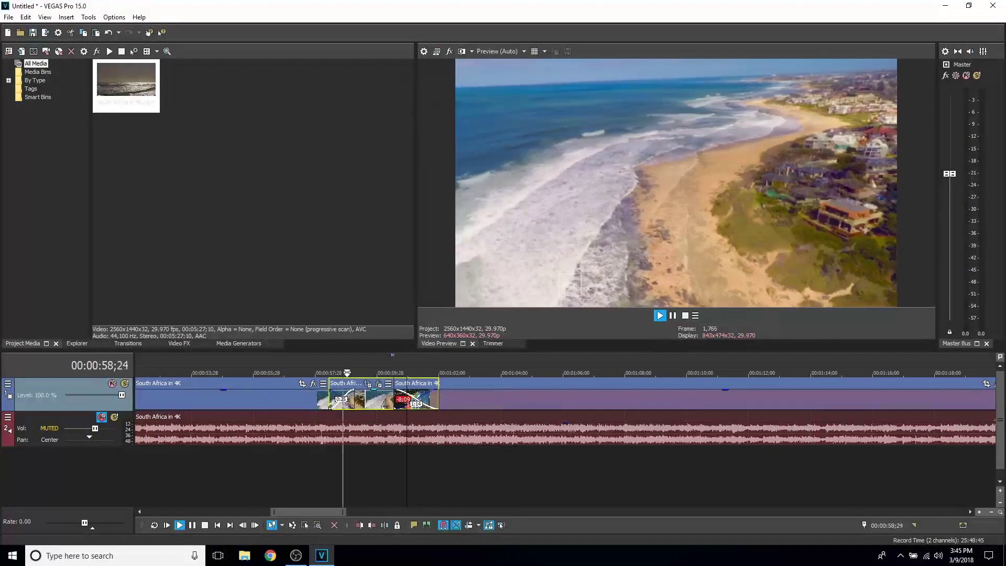
{"action": "key", "text": "l"}
{"action": "key", "text": "k"}
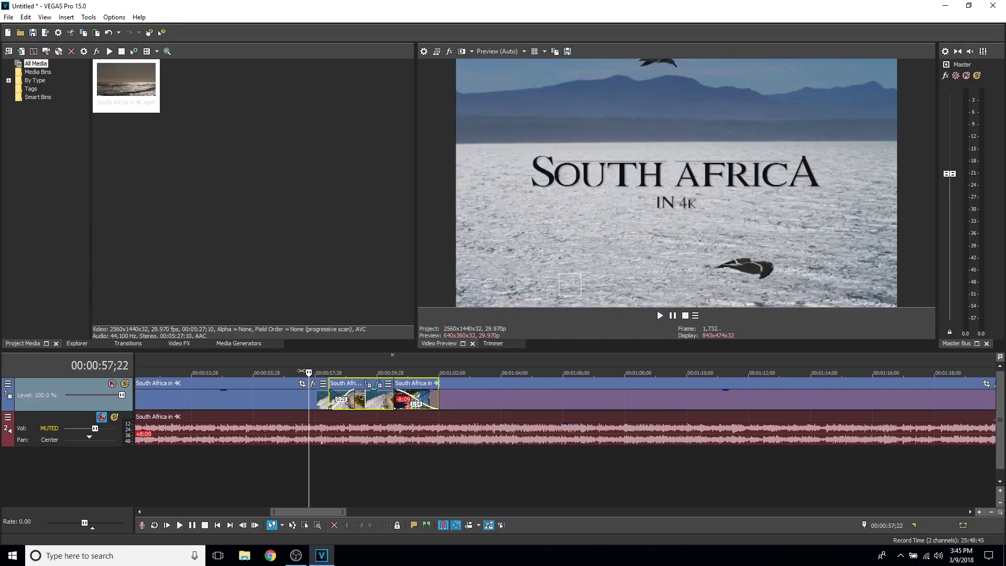
{"action": "left_click", "coordinate": [472, 378]}
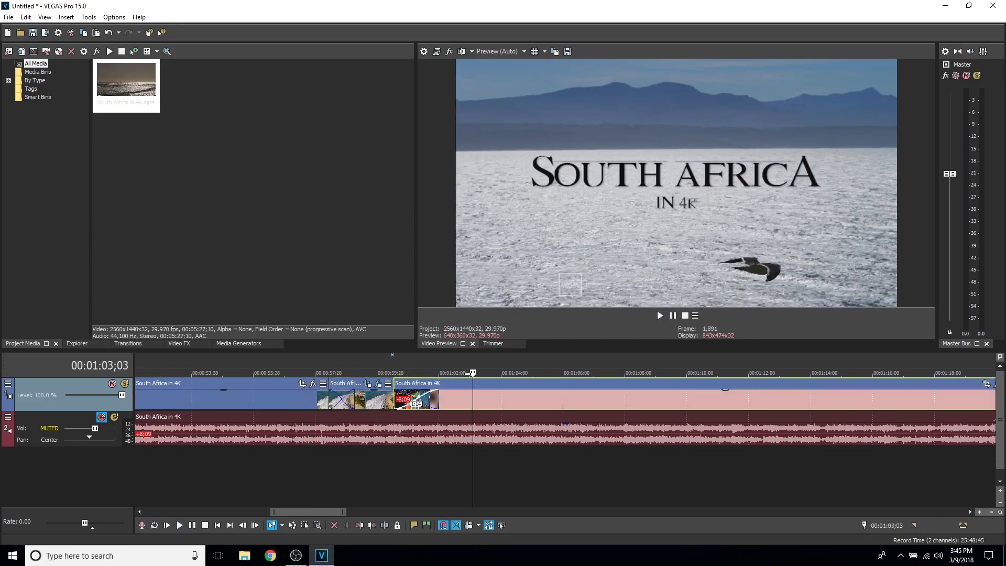